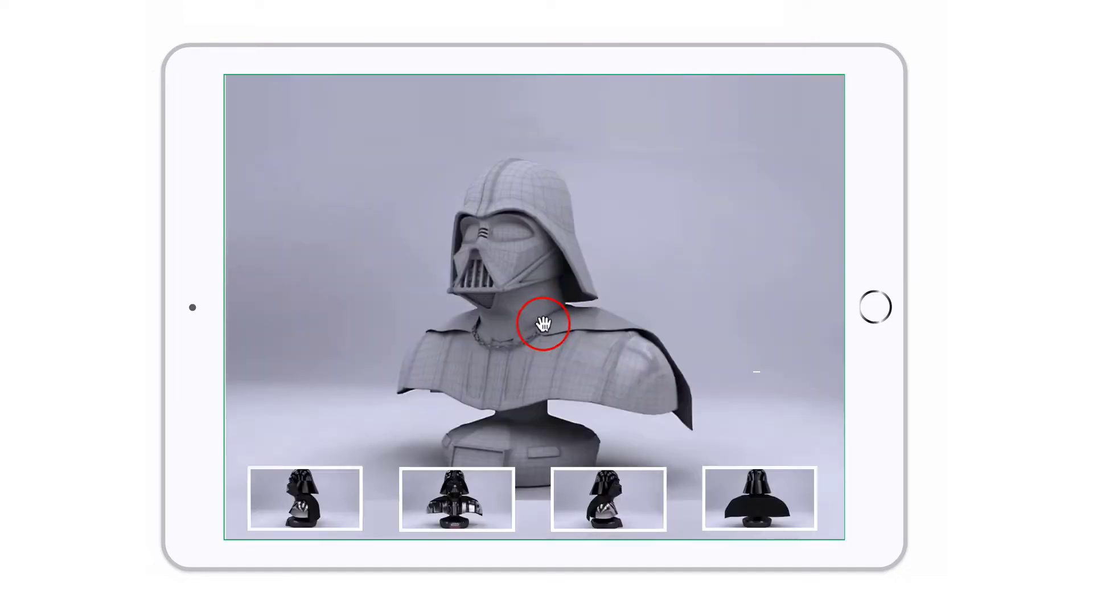
# Step: Spin the Darth Vader bust in the finished demo, then return it to its front view
pyautogui.moveTo(612, 364); pyautogui.dragTo(414, 383)
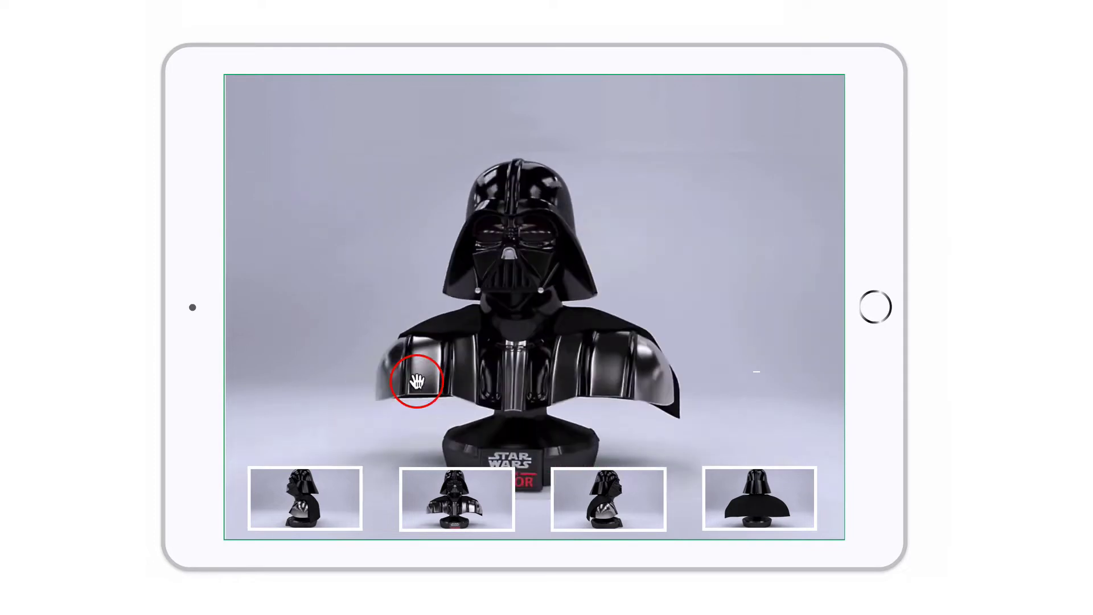
pyautogui.click(459, 504)
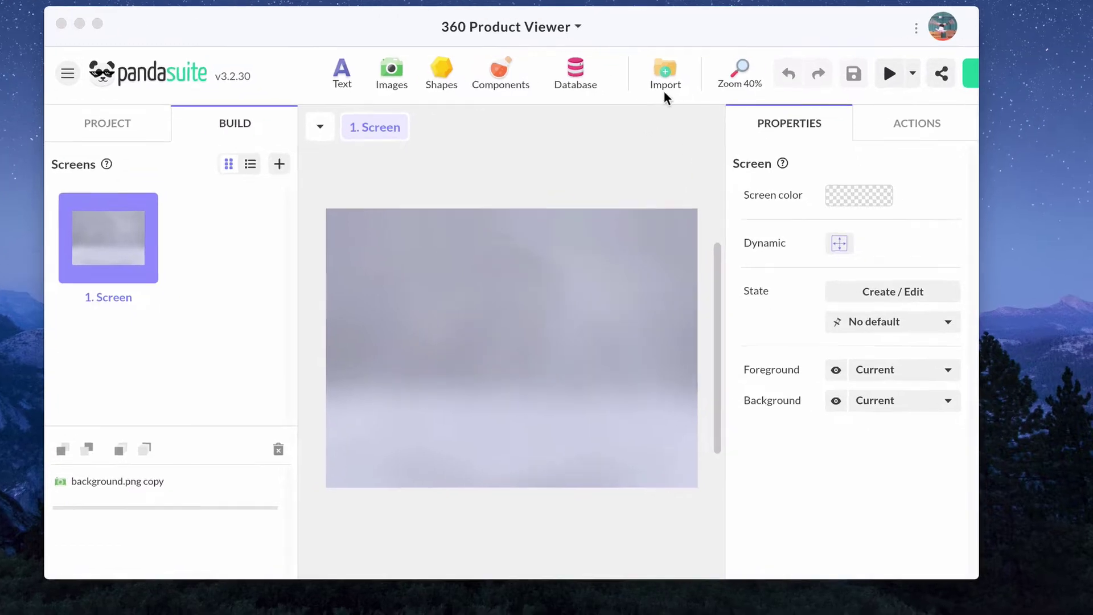
# Step: Select frames 00124.png through 00000.png in Archive and import them as one image sequence
pyautogui.click(664, 91)
pyautogui.click(818, 164)
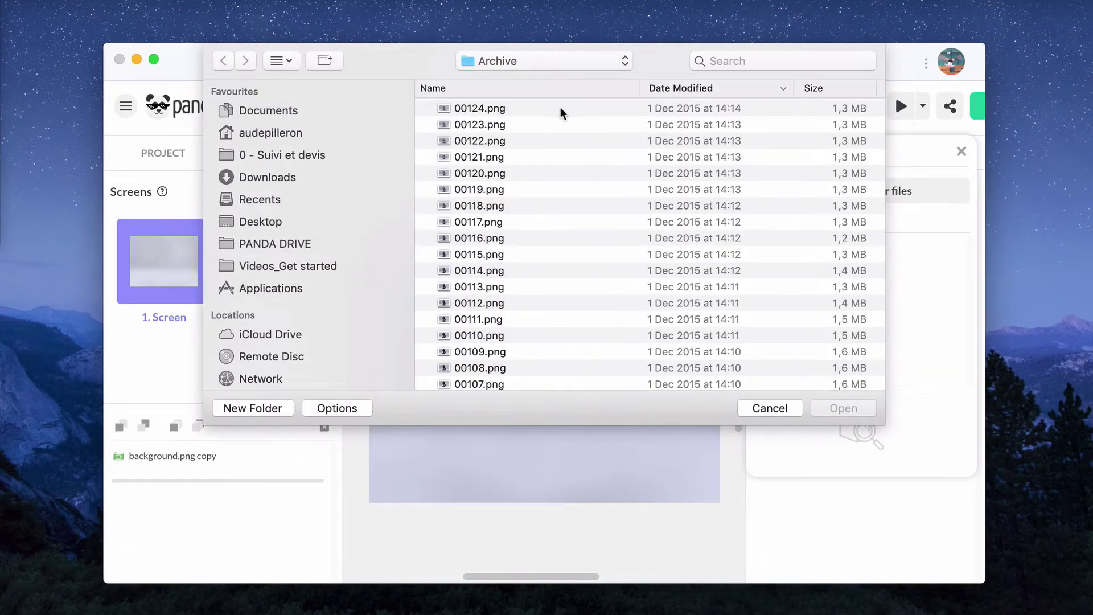
pyautogui.click(560, 108)
pyautogui.scroll(-20, 575, 211)
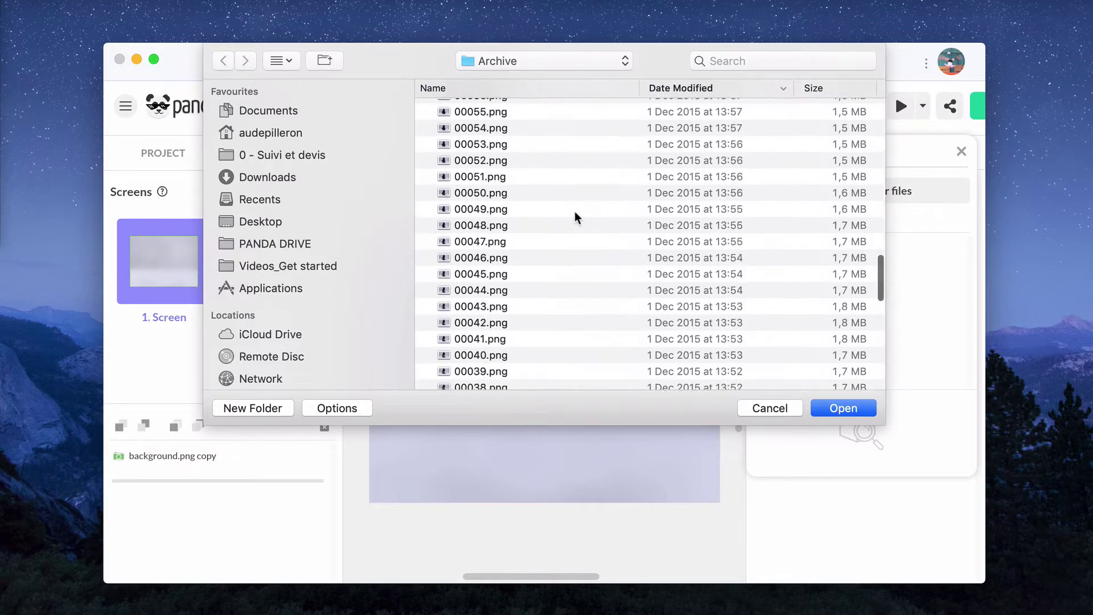
pyautogui.keyDown('shift'); pyautogui.click(536, 379); pyautogui.keyUp('shift')
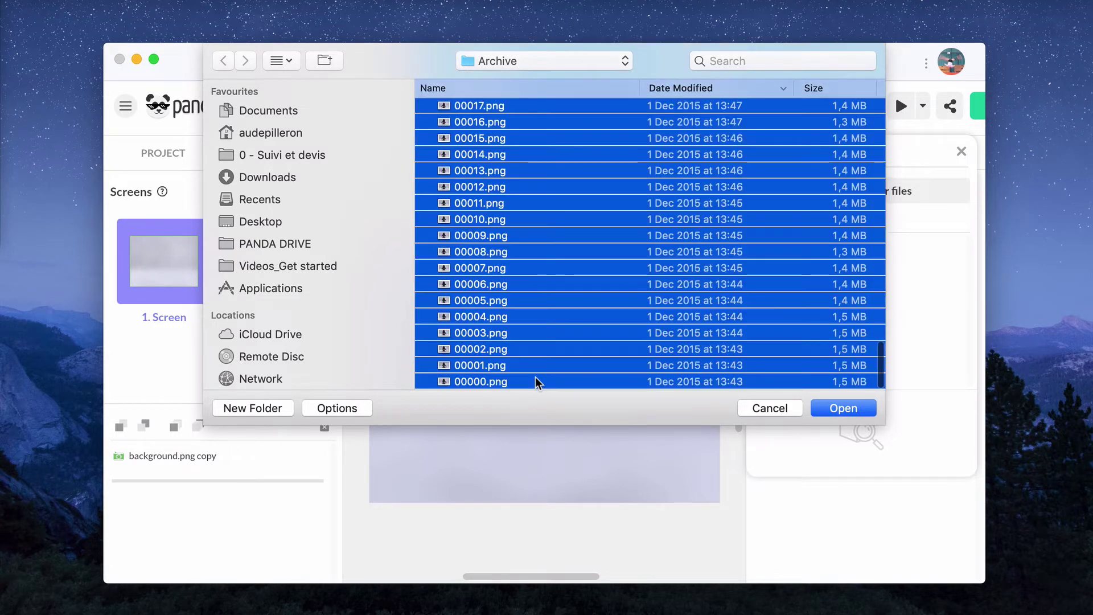
pyautogui.click(839, 414)
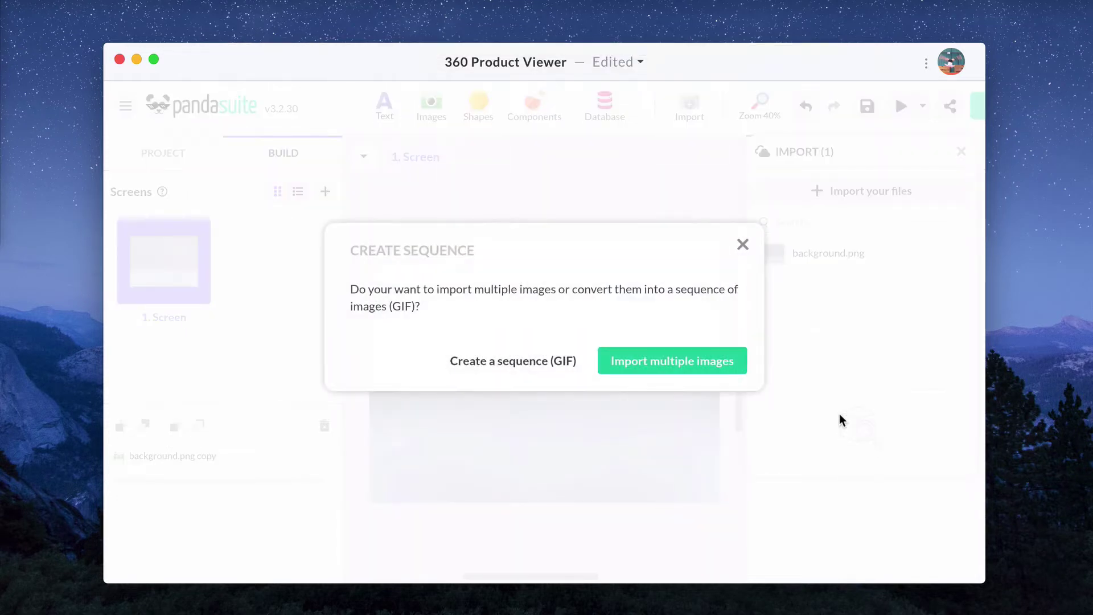
pyautogui.click(524, 364)
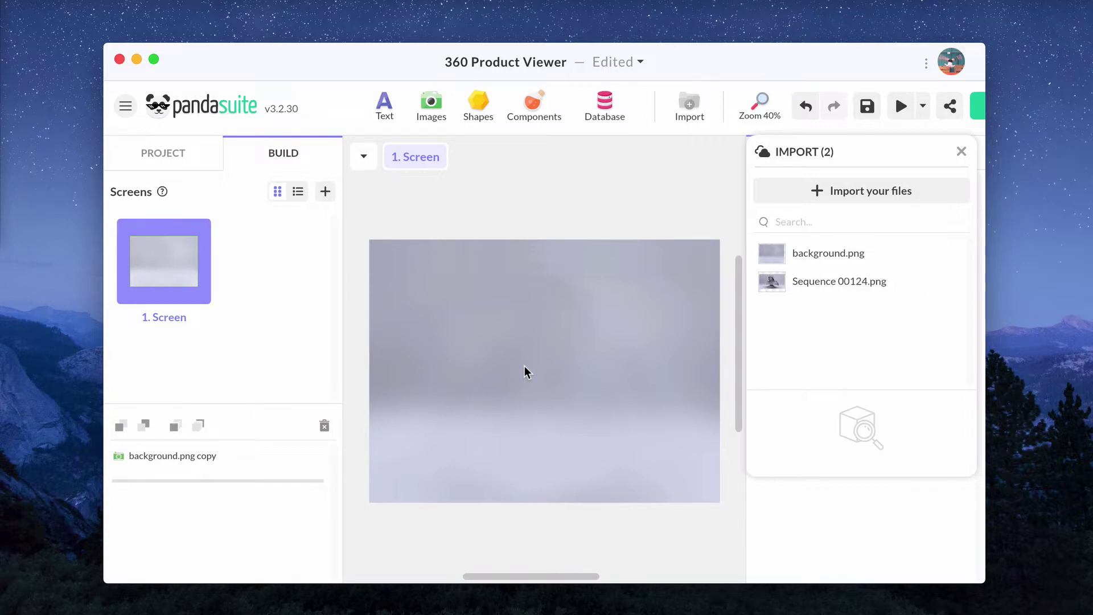
# Step: Place Sequence 00124.png on the screen and stretch it to all four edges (1024×768)
pyautogui.click(767, 278)
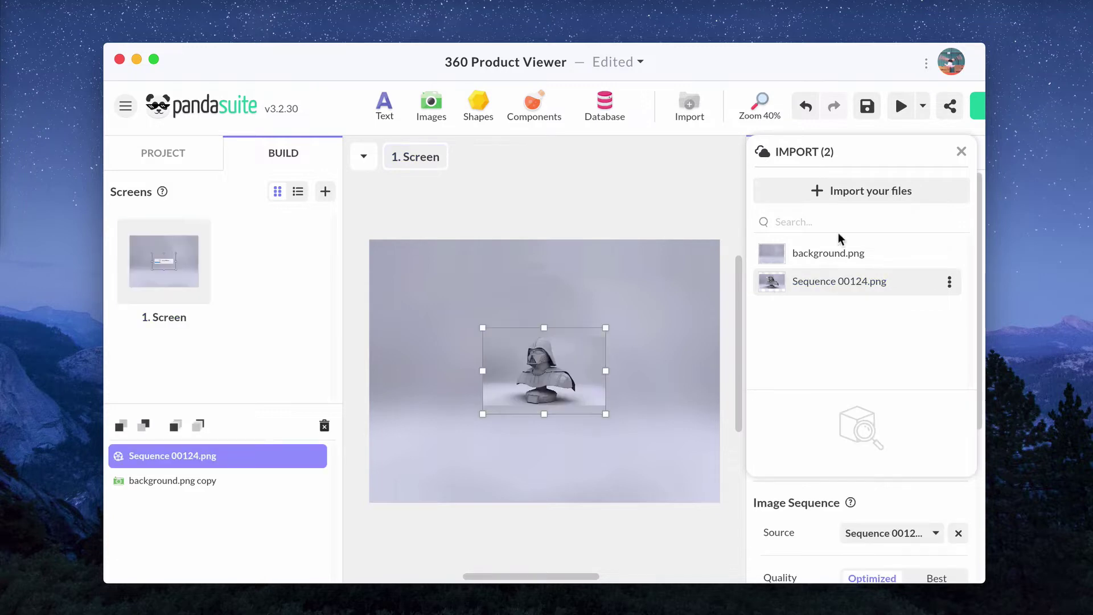
pyautogui.click(961, 151)
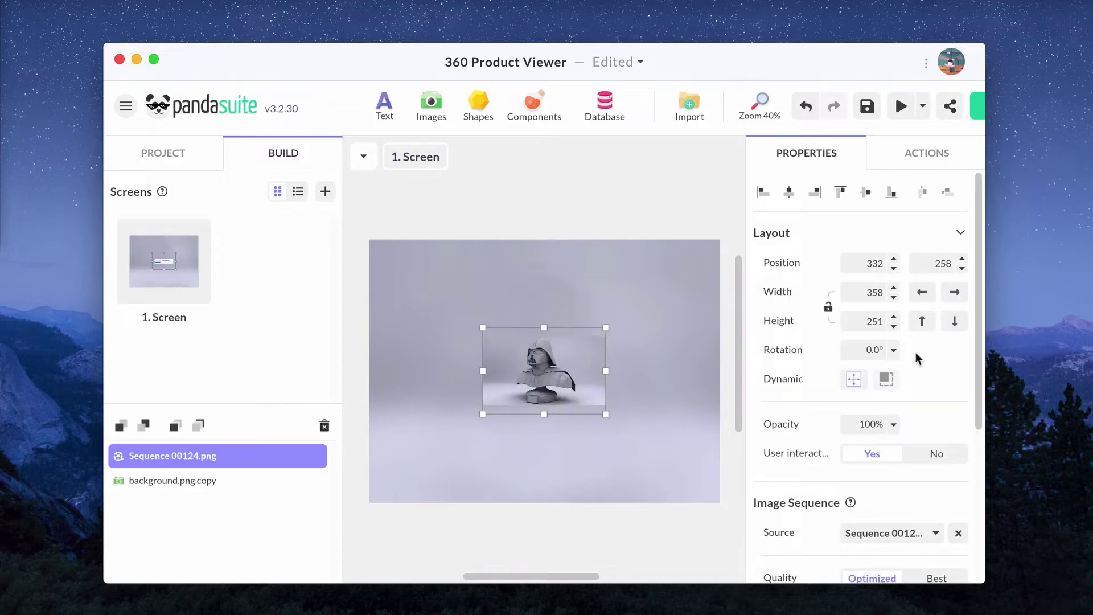
pyautogui.click(922, 293)
pyautogui.click(955, 293)
pyautogui.click(922, 321)
pyautogui.click(954, 322)
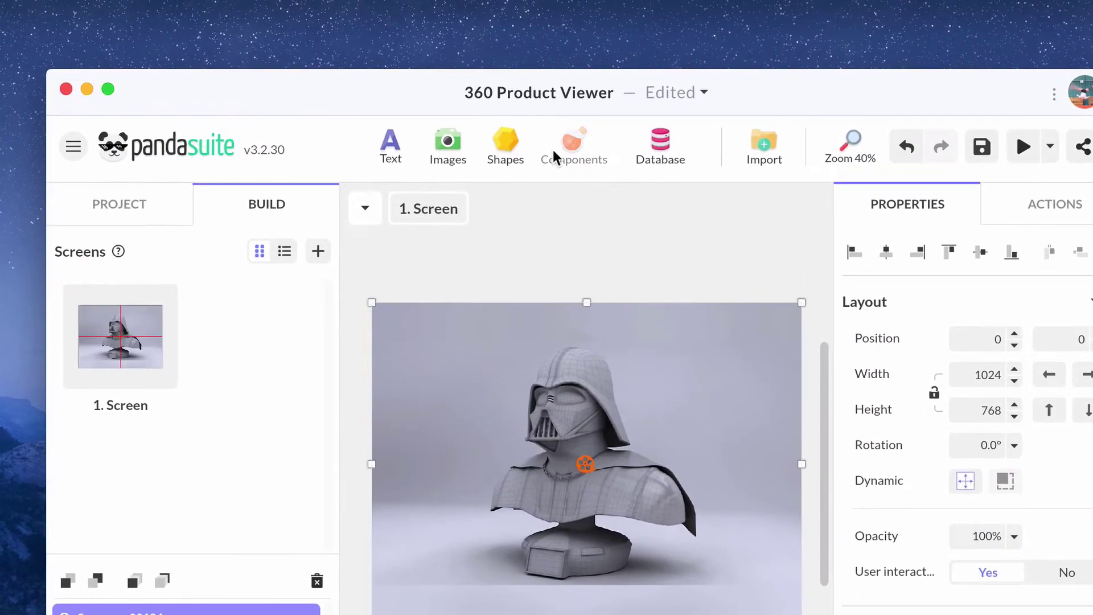
# Step: Browse the list of components
pyautogui.click(563, 151)
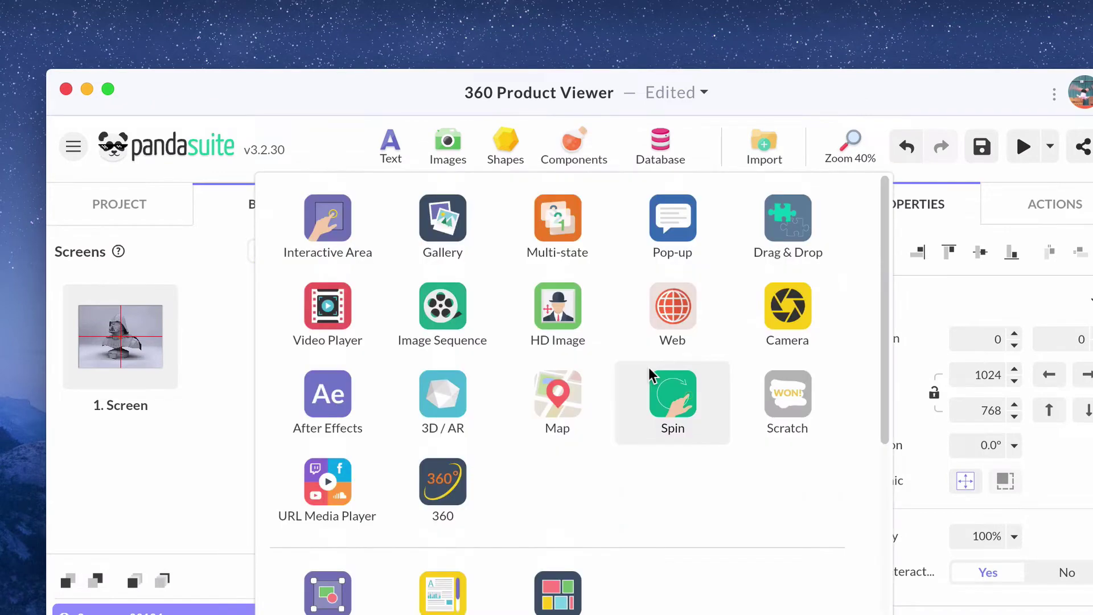
pyautogui.click(454, 317)
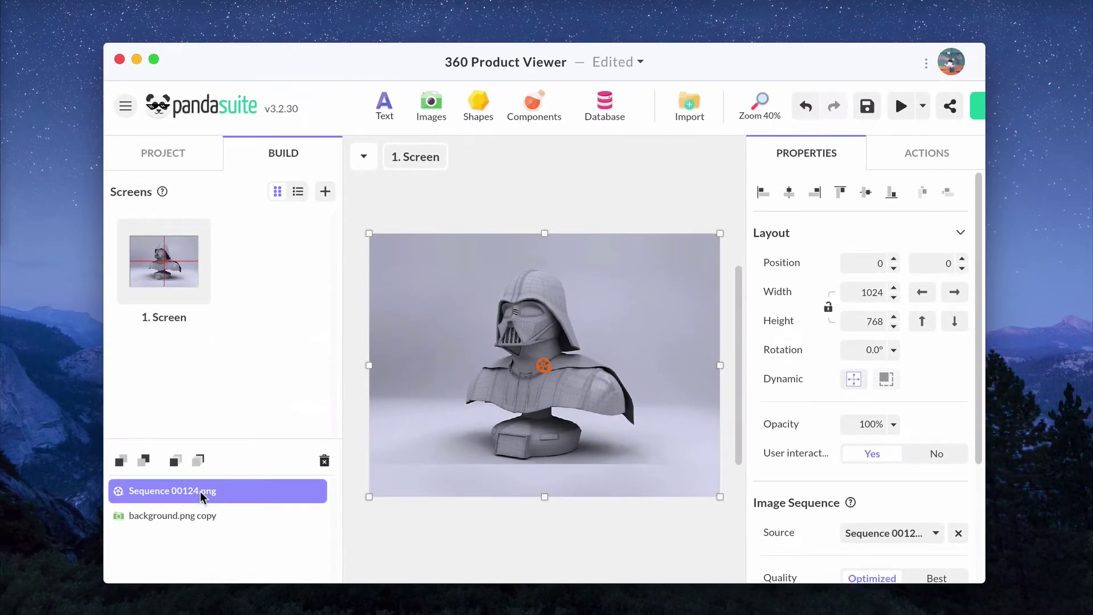
pyautogui.scroll(-5, 928, 538)
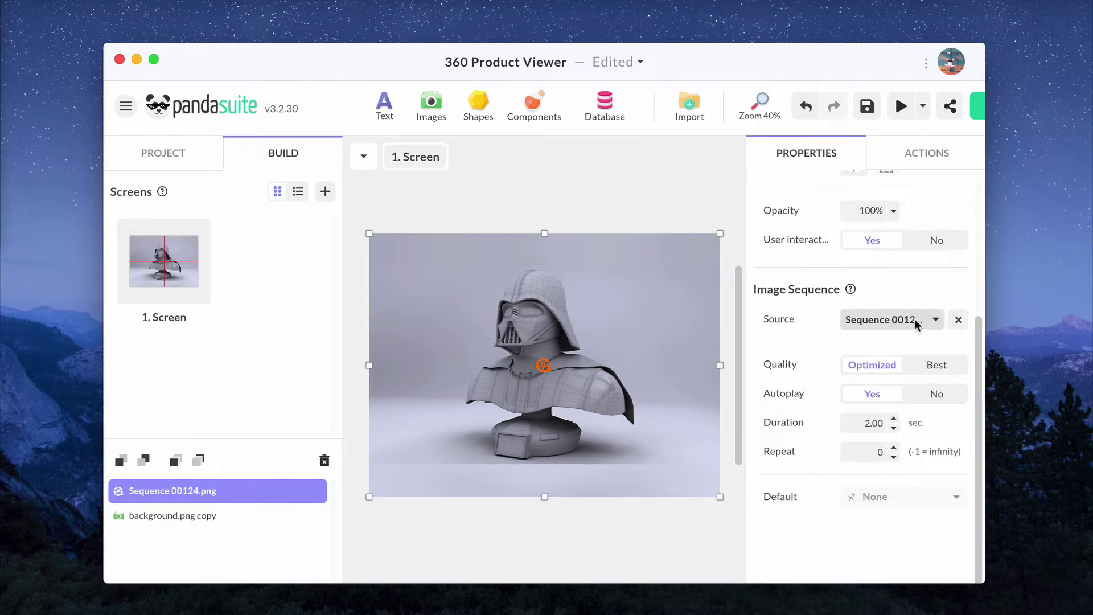
# Step: Enter Sequence 00124.png and play its 124-frame rotation animation
pyautogui.doubleClick(538, 371)
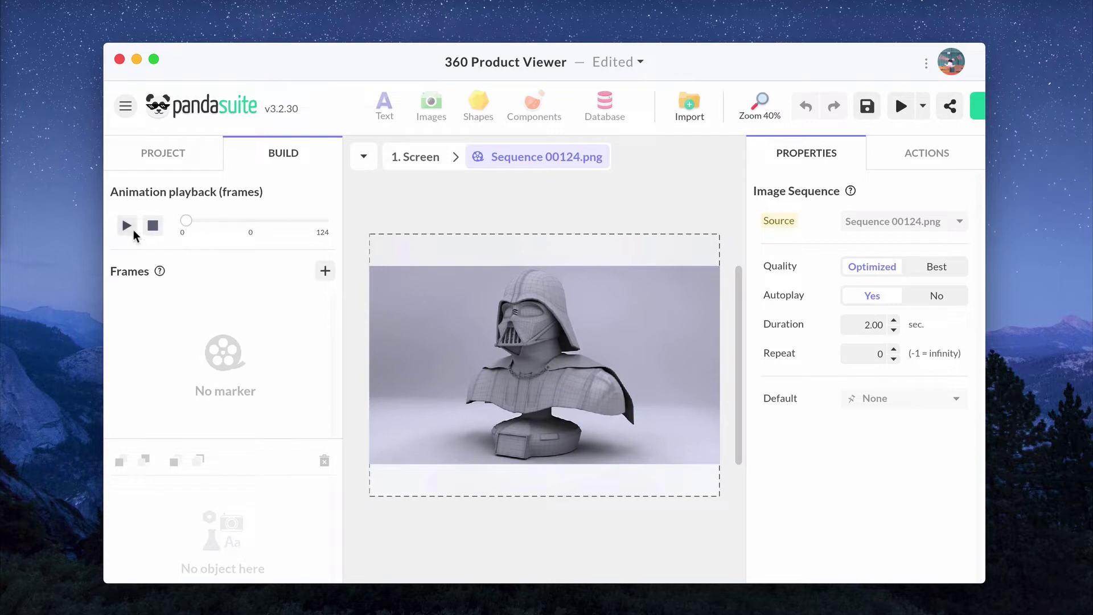
pyautogui.click(127, 226)
pyautogui.click(938, 268)
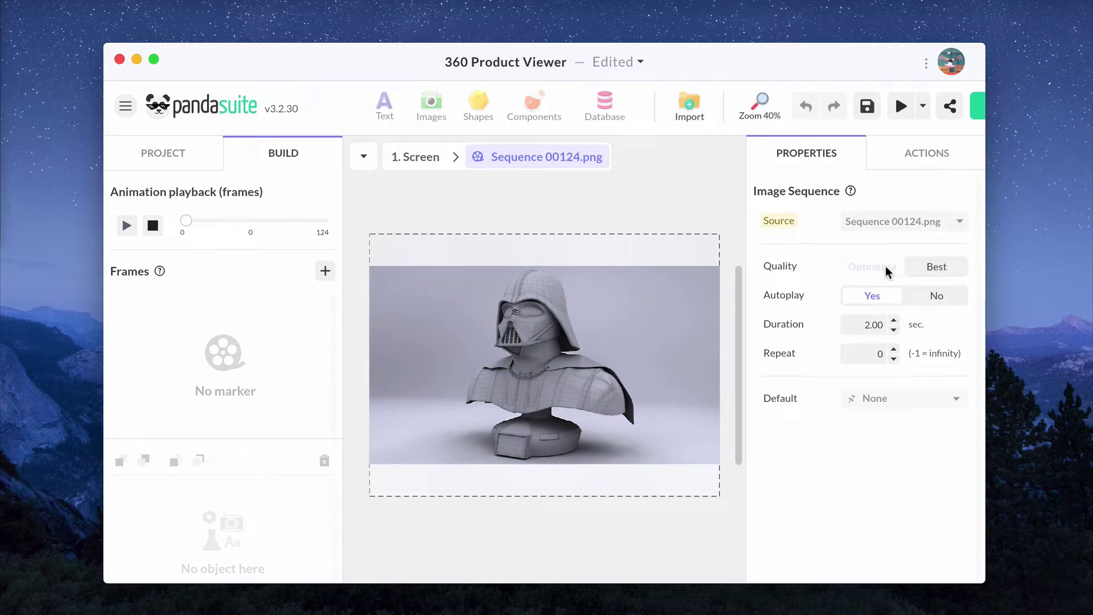
# Step: Try a 10-second Duration for the sequence and play it
pyautogui.doubleClick(866, 326)
pyautogui.write('10')
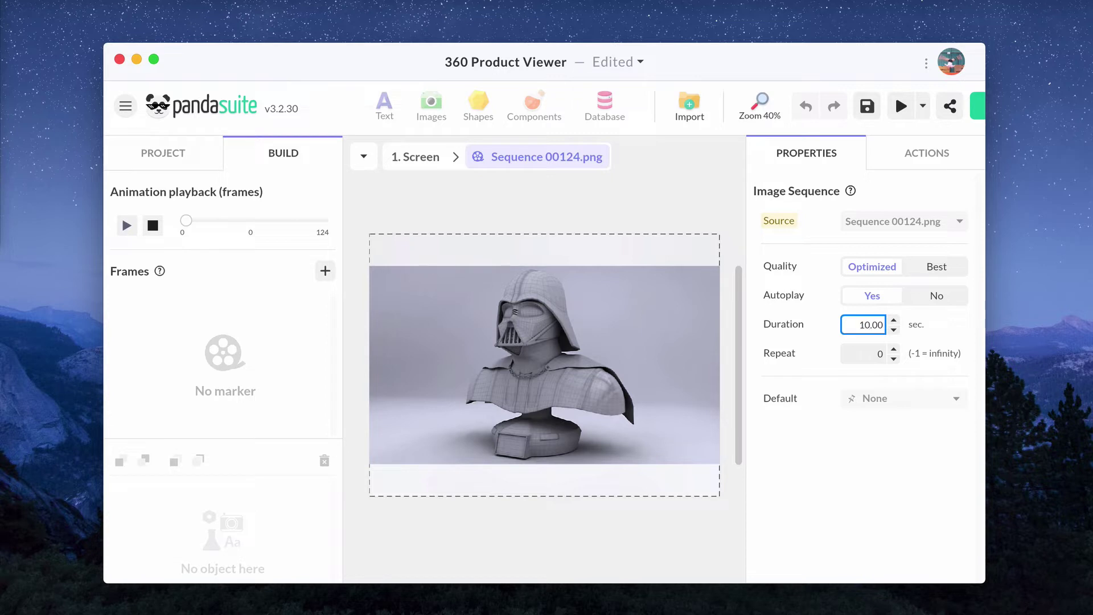
pyautogui.press('Return')
pyautogui.click(126, 226)
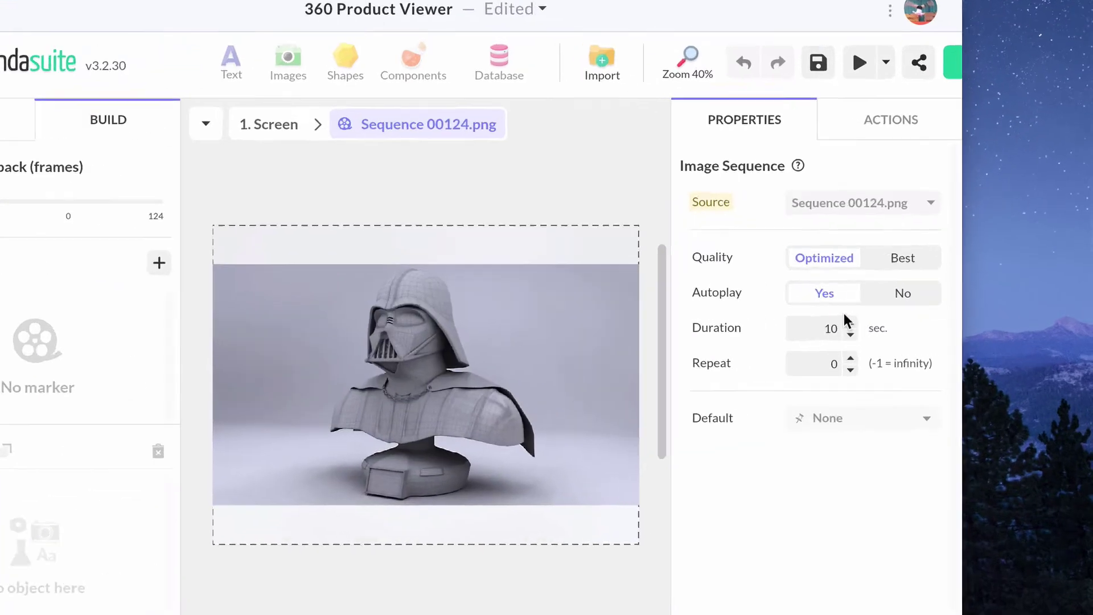
# Step: Set Duration to 5 sec and Repeat to 10, leaving Autoplay on Yes
pyautogui.doubleClick(827, 329)
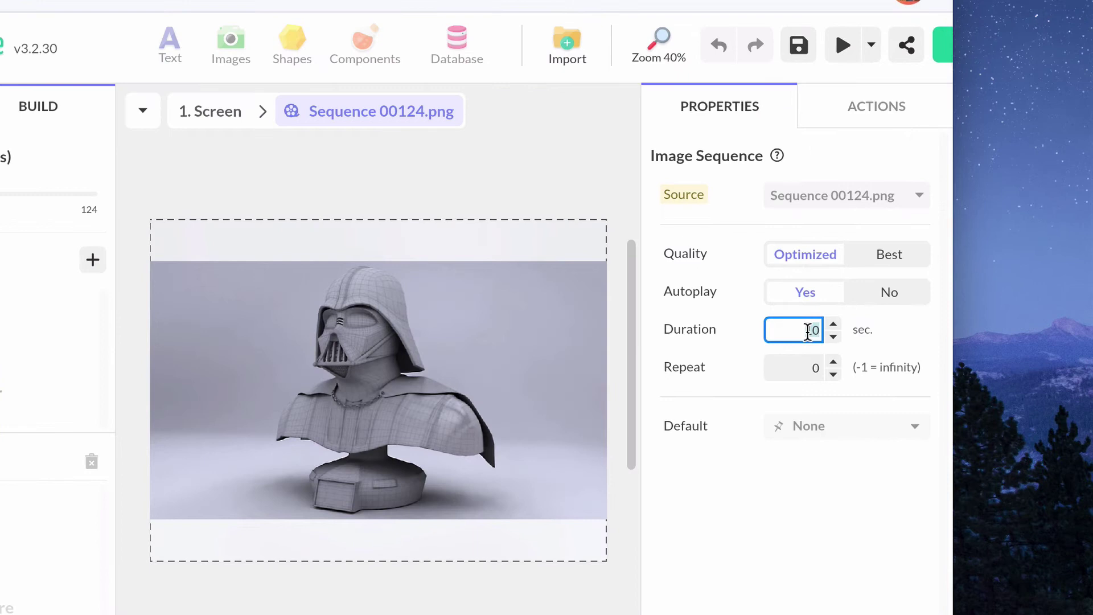
pyautogui.write('5')
pyautogui.press('Return')
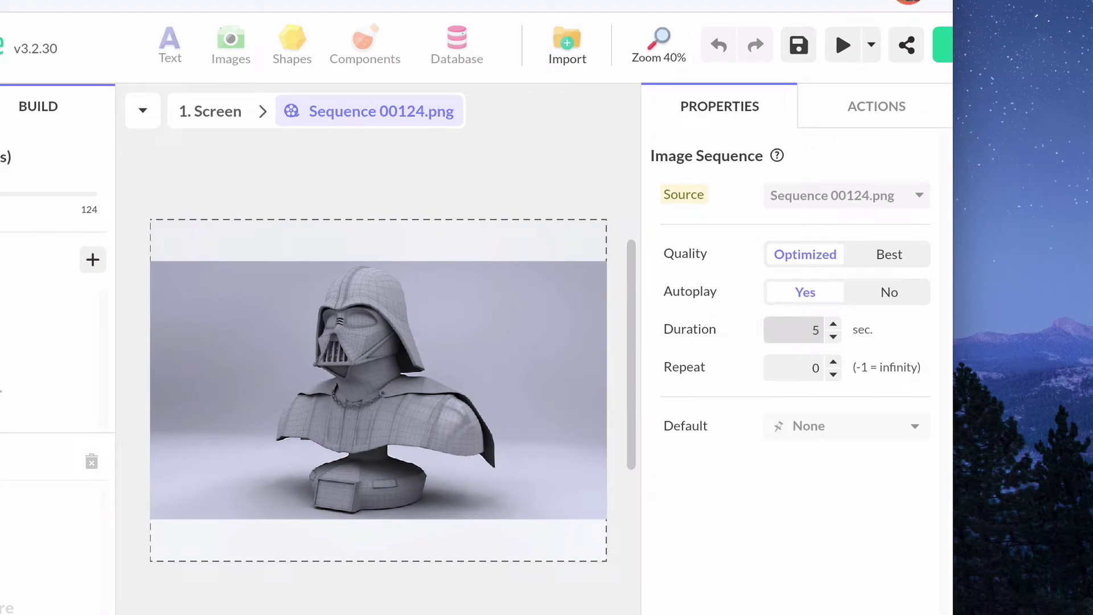
pyautogui.doubleClick(804, 369)
pyautogui.write('10')
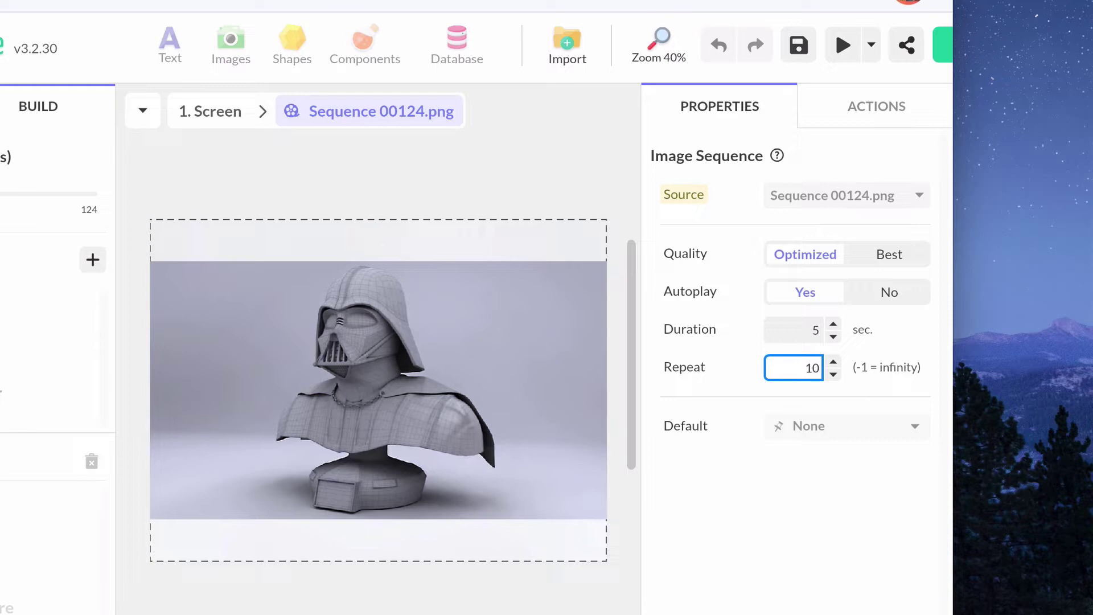
pyautogui.press('Return')
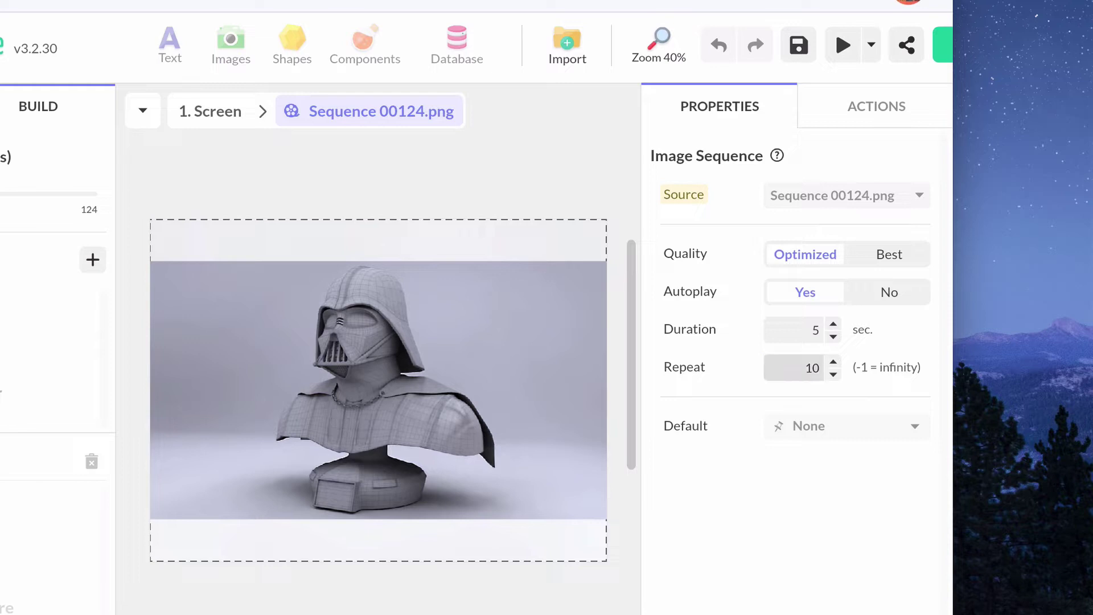
pyautogui.click(888, 298)
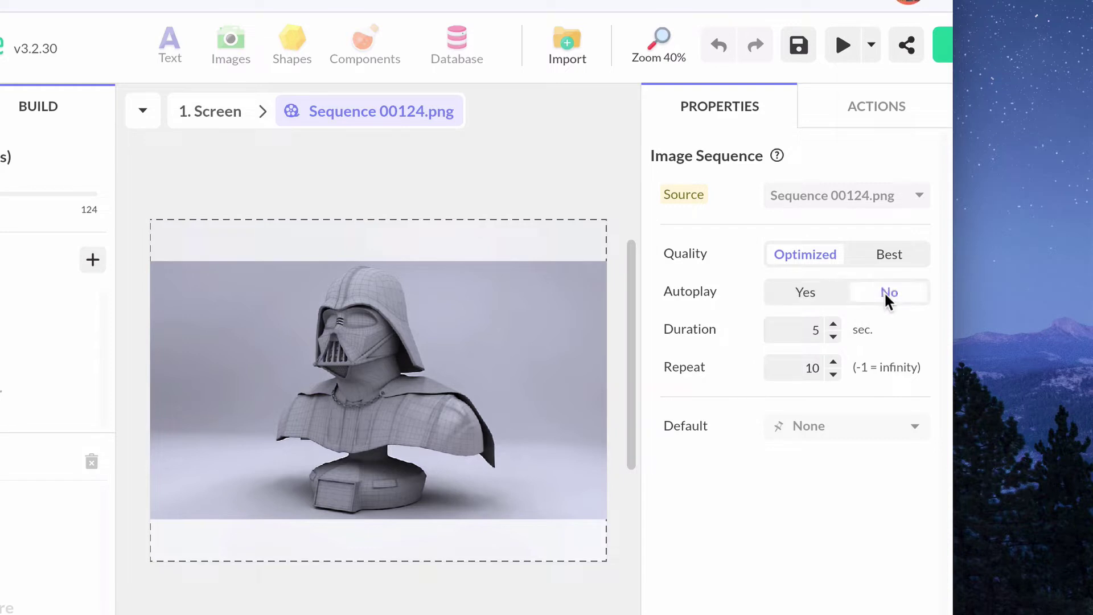
pyautogui.click(806, 294)
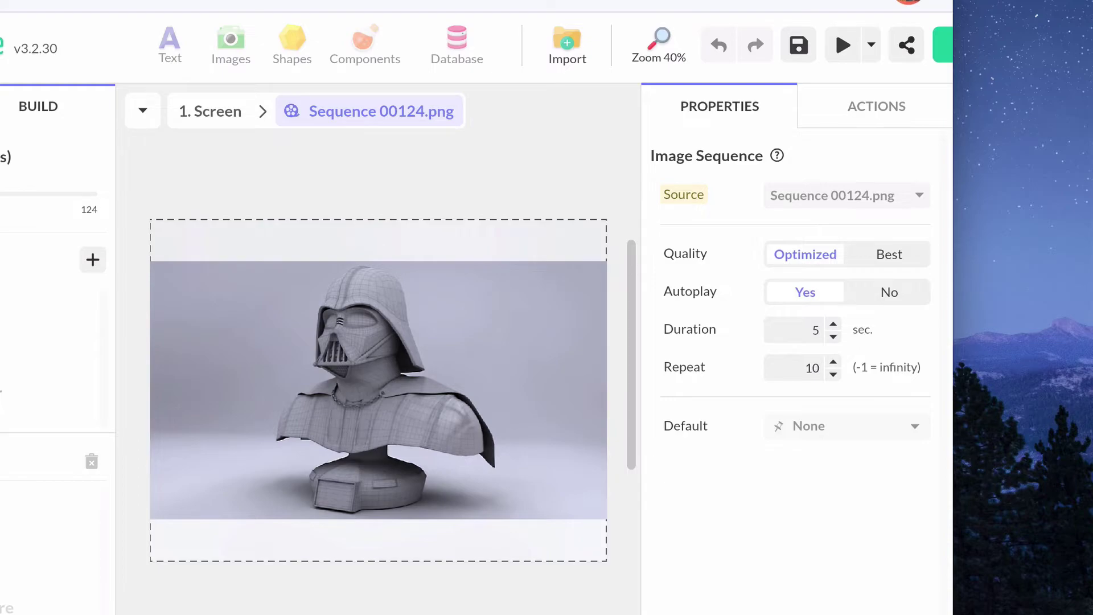
# Step: Preview the spinning bust, then set the sequence's Autoplay to No and go back to 1. Screen
pyautogui.click(839, 35)
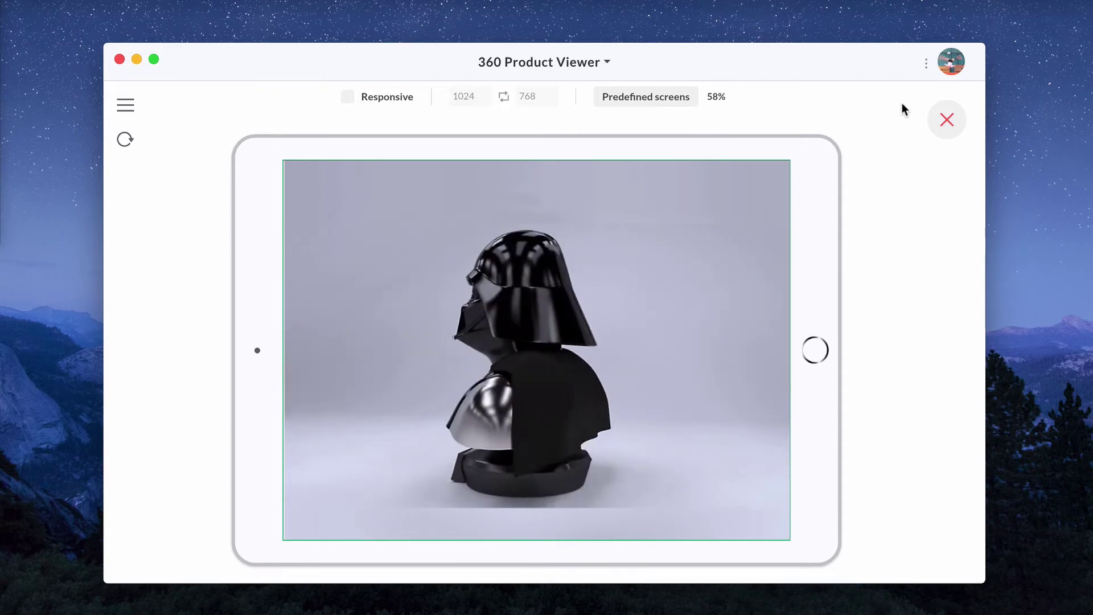
pyautogui.press('Escape')
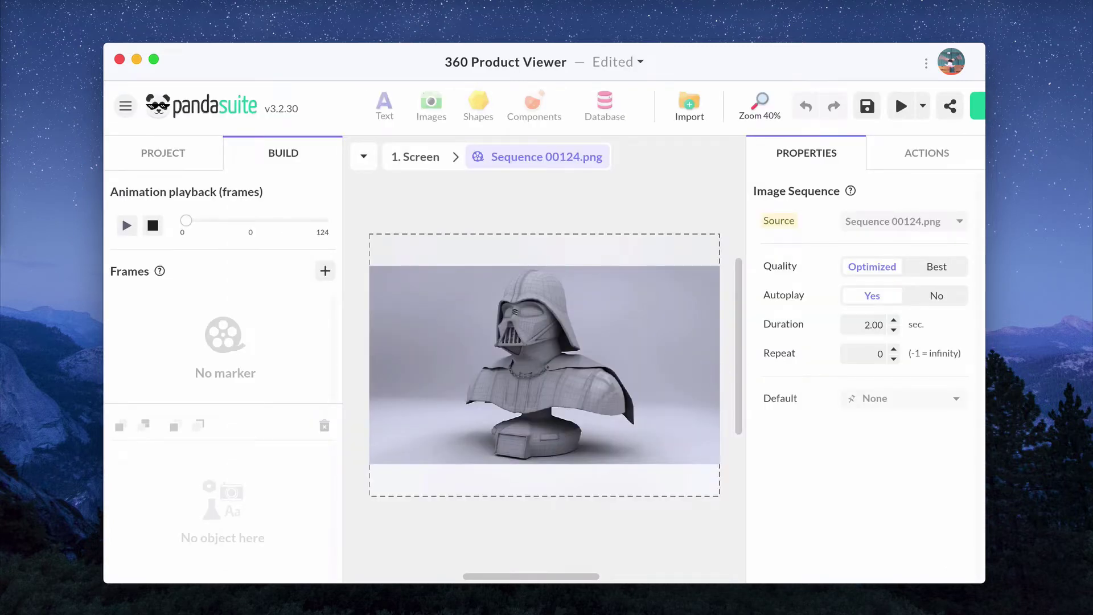
pyautogui.click(937, 296)
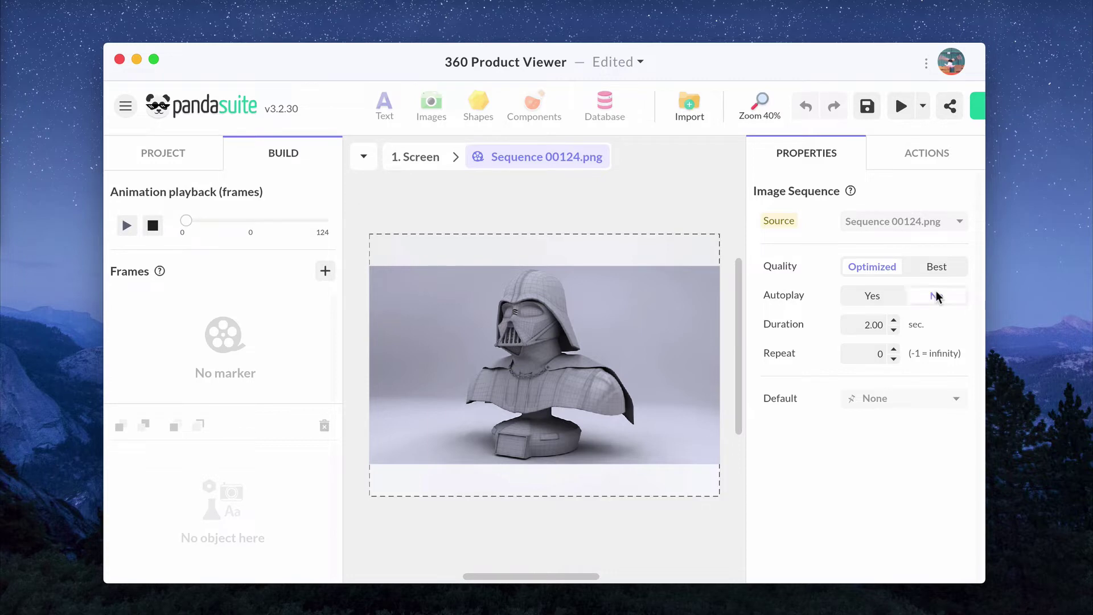
pyautogui.click(402, 161)
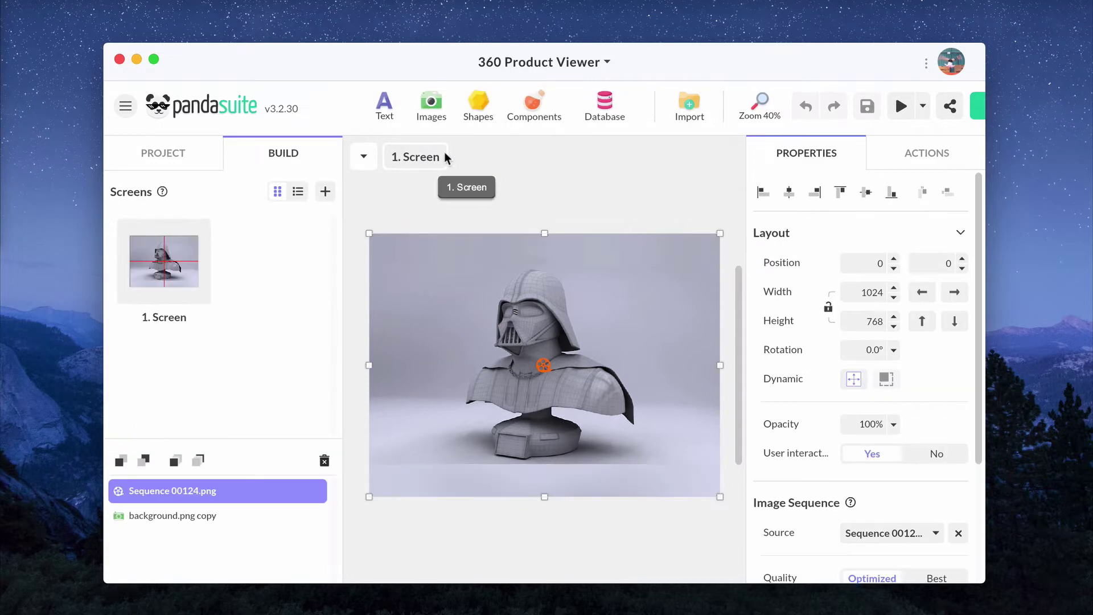
# Step: Add a scrolling area at the top-left, full screen width and about 695 px tall
pyautogui.click(529, 105)
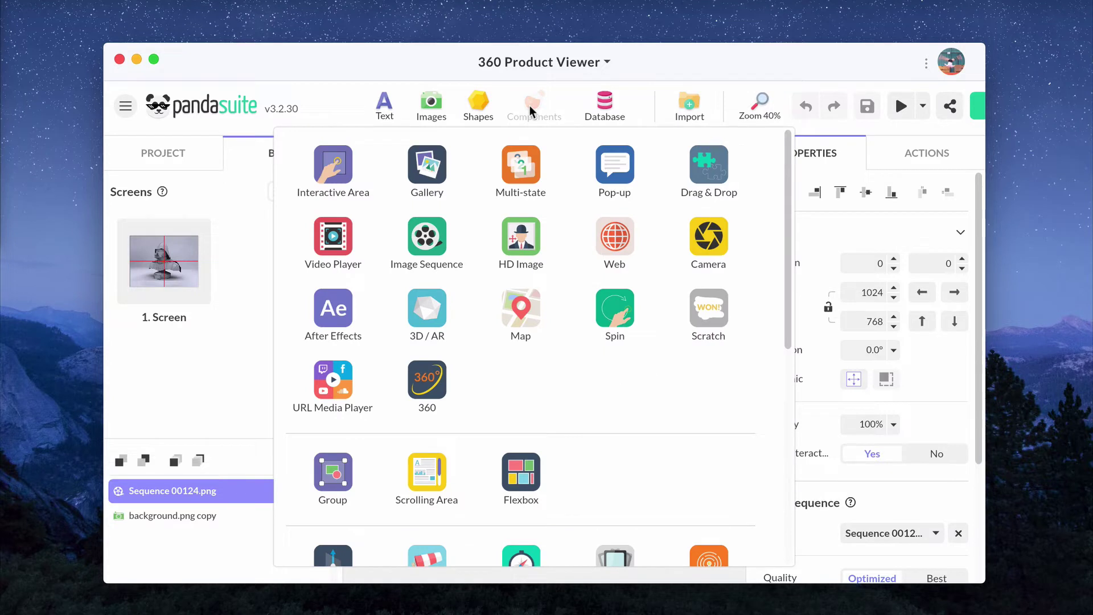
pyautogui.click(415, 476)
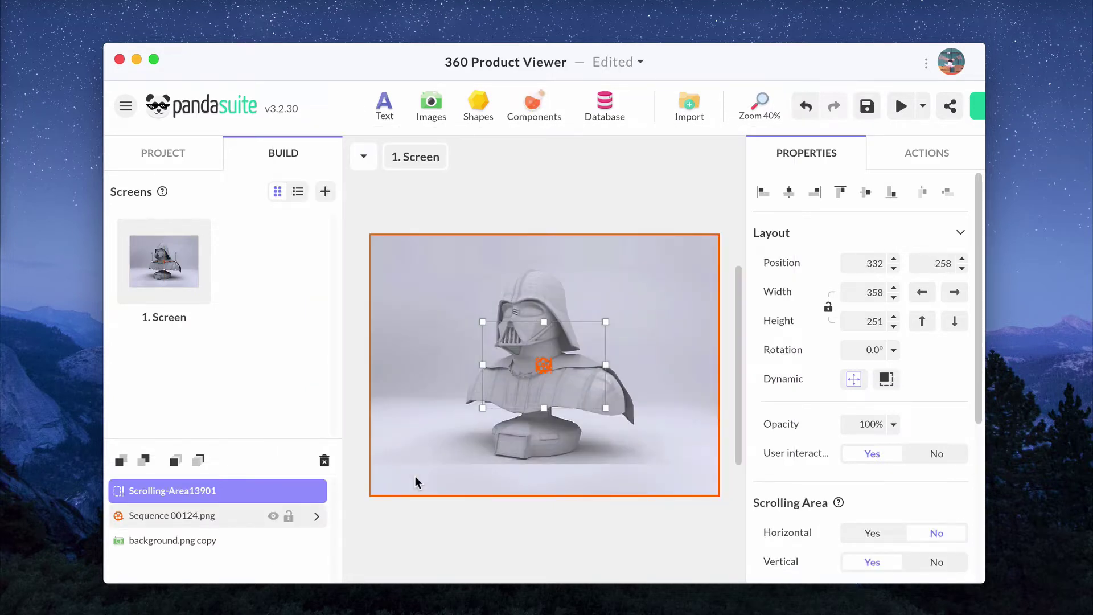
pyautogui.moveTo(527, 378); pyautogui.dragTo(415, 288)
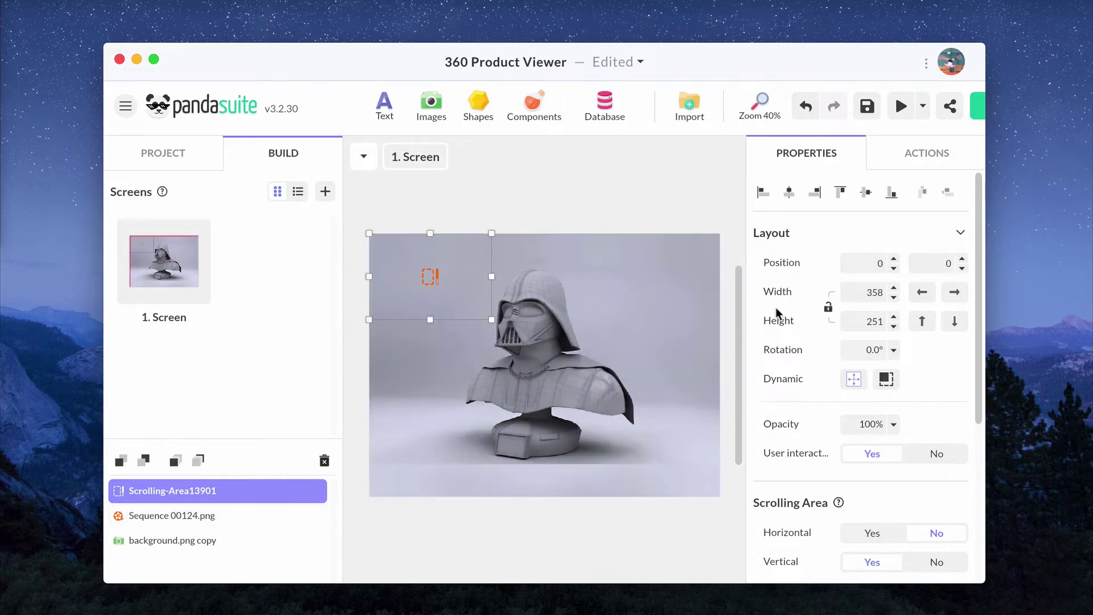
pyautogui.click(955, 292)
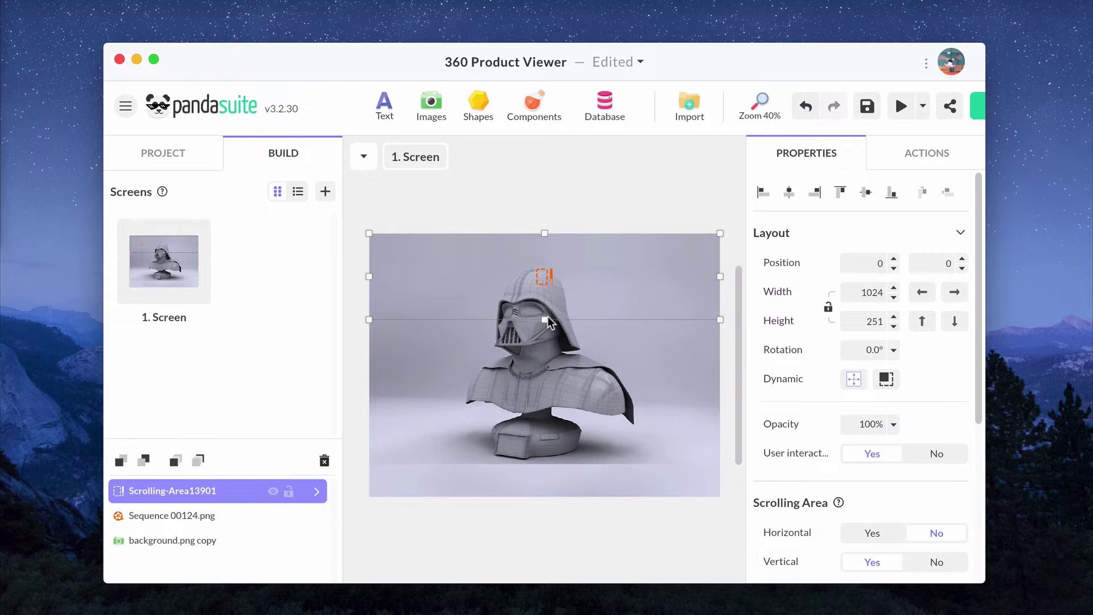
pyautogui.moveTo(545, 320); pyautogui.dragTo(544, 474)
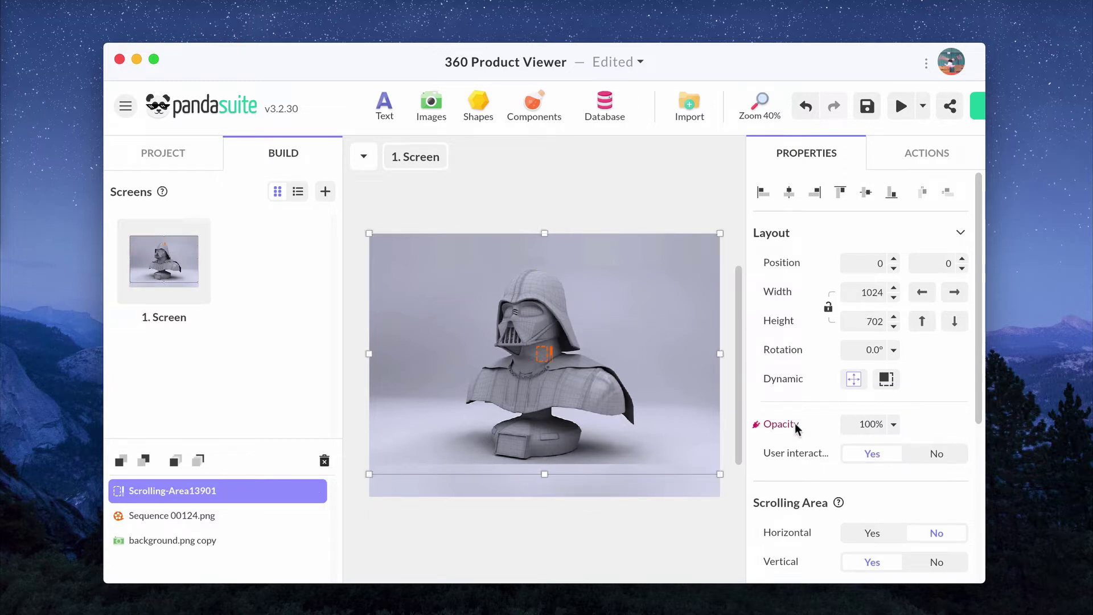
# Step: Set the scrolling area to Horizontal Yes, Vertical No, with content Width 2048
pyautogui.scroll(-3, 795, 422)
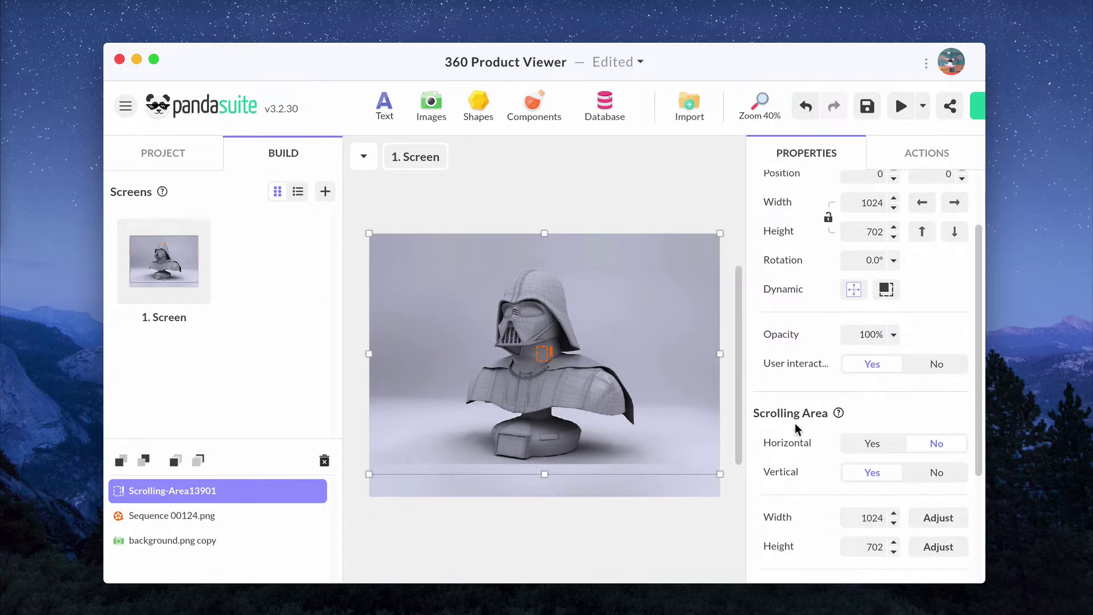
pyautogui.click(862, 436)
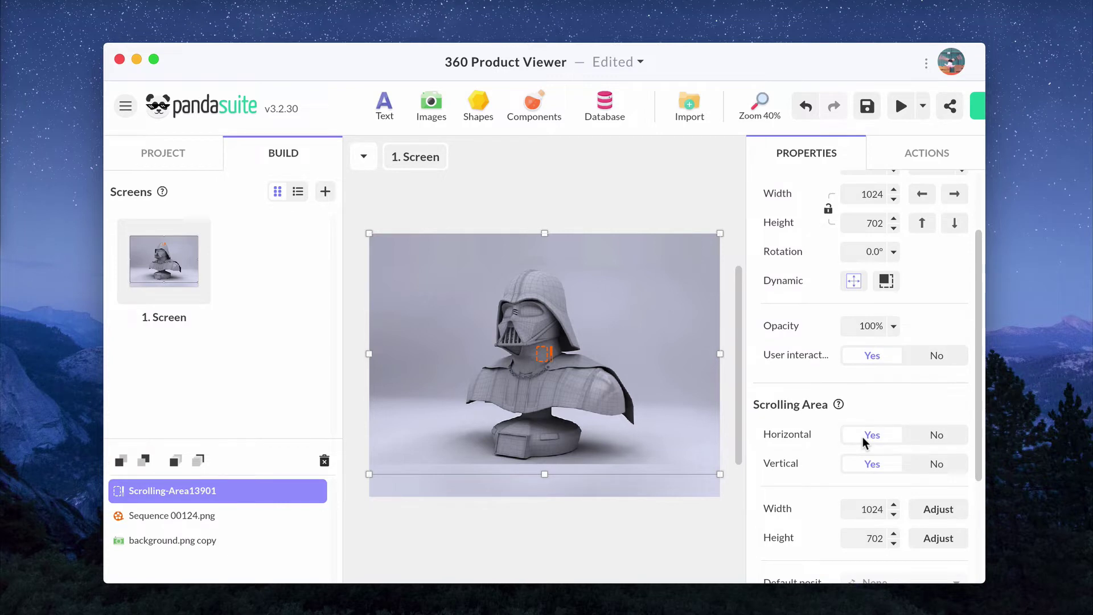
pyautogui.scroll(-2, 863, 436)
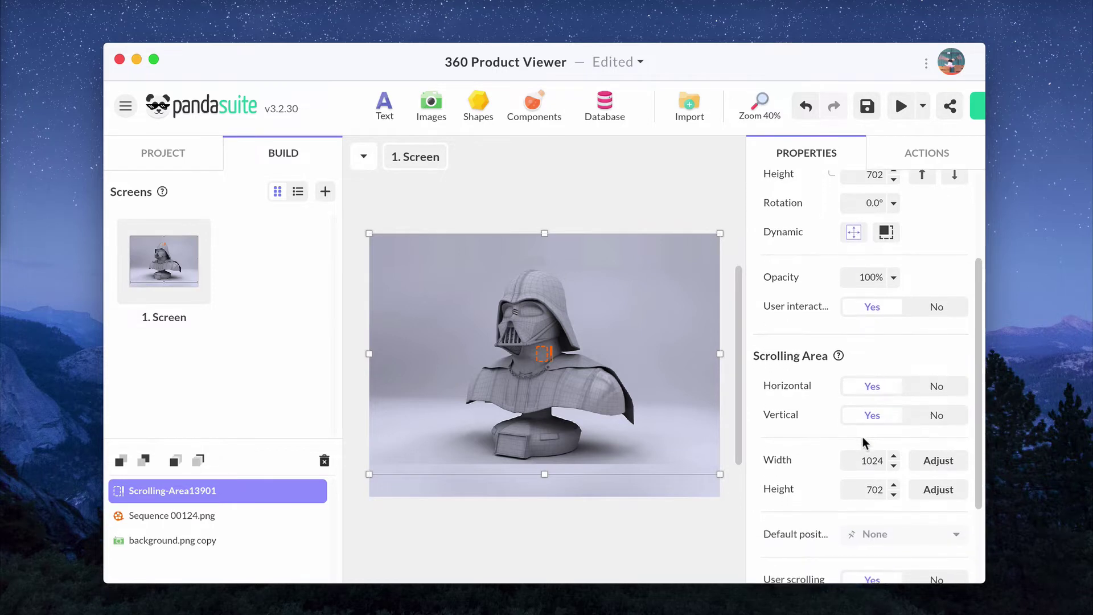
pyautogui.click(936, 407)
pyautogui.scroll(-1, 888, 413)
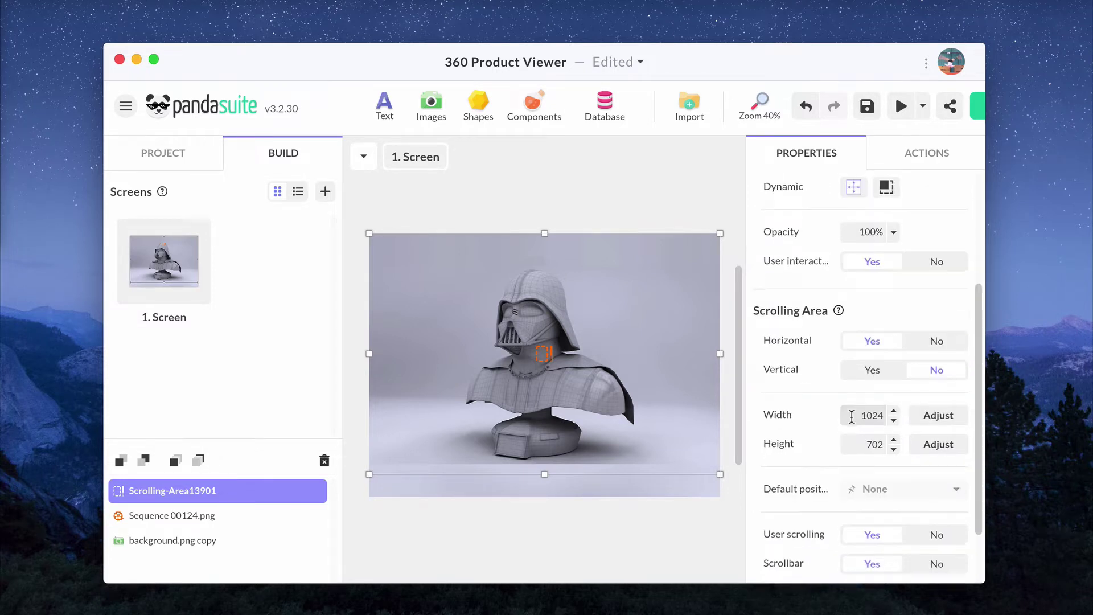
pyautogui.click(854, 408)
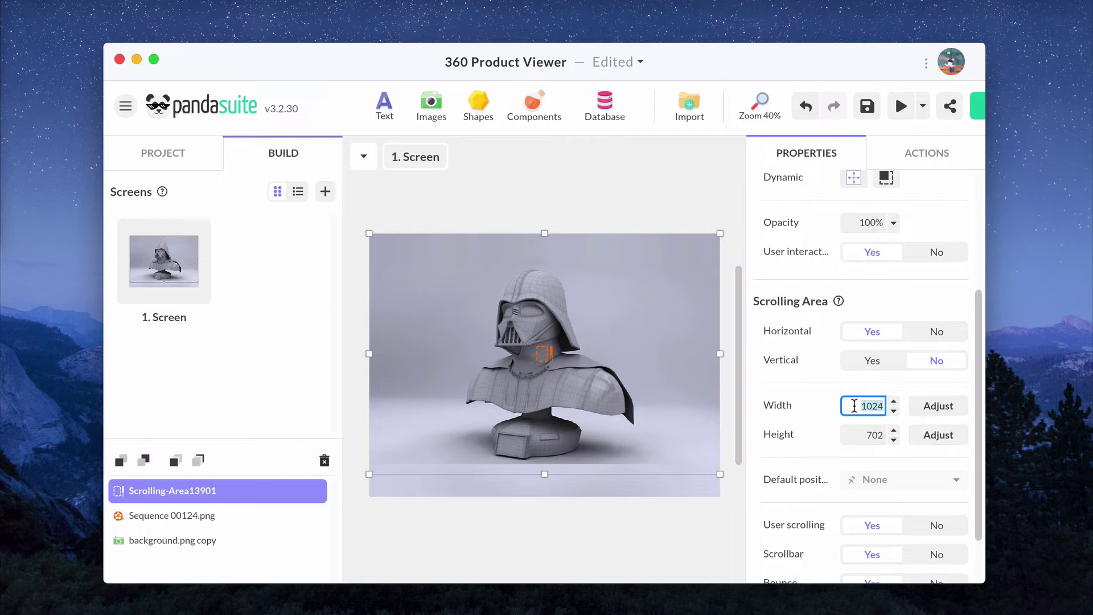
pyautogui.write('2048')
pyautogui.press('Return')
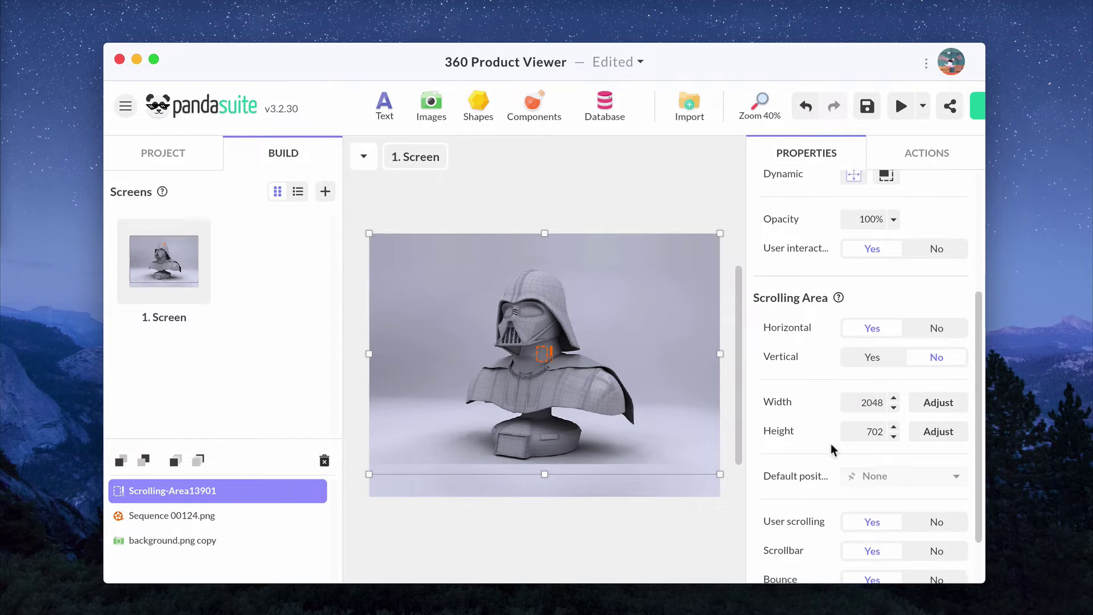
pyautogui.scroll(-1, 832, 450)
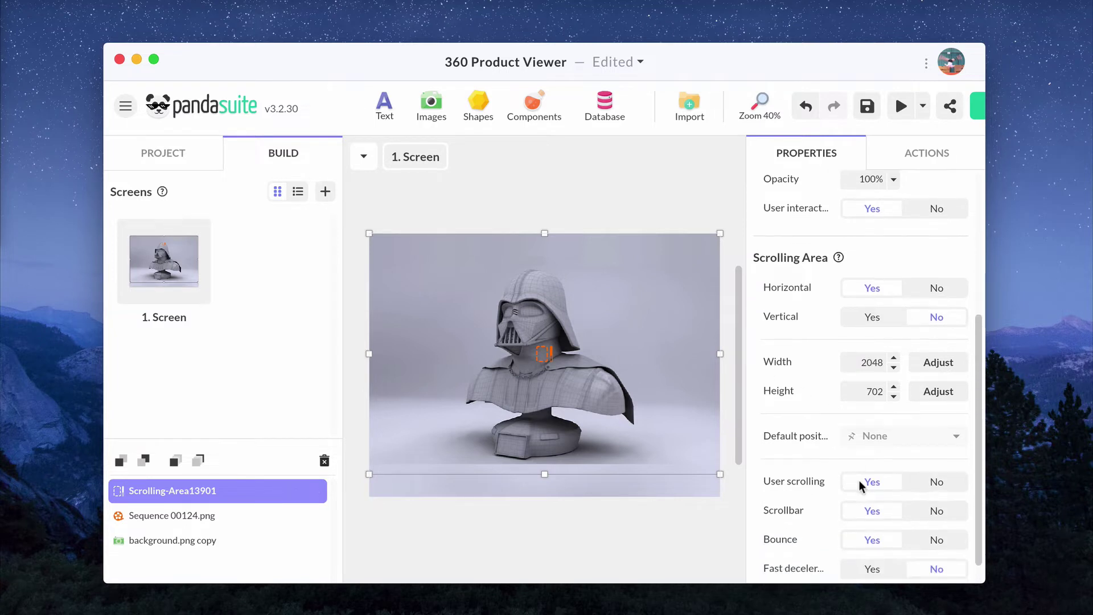
# Step: Open the scrolling area to check its content, then return to 1. Screen
pyautogui.doubleClick(527, 367)
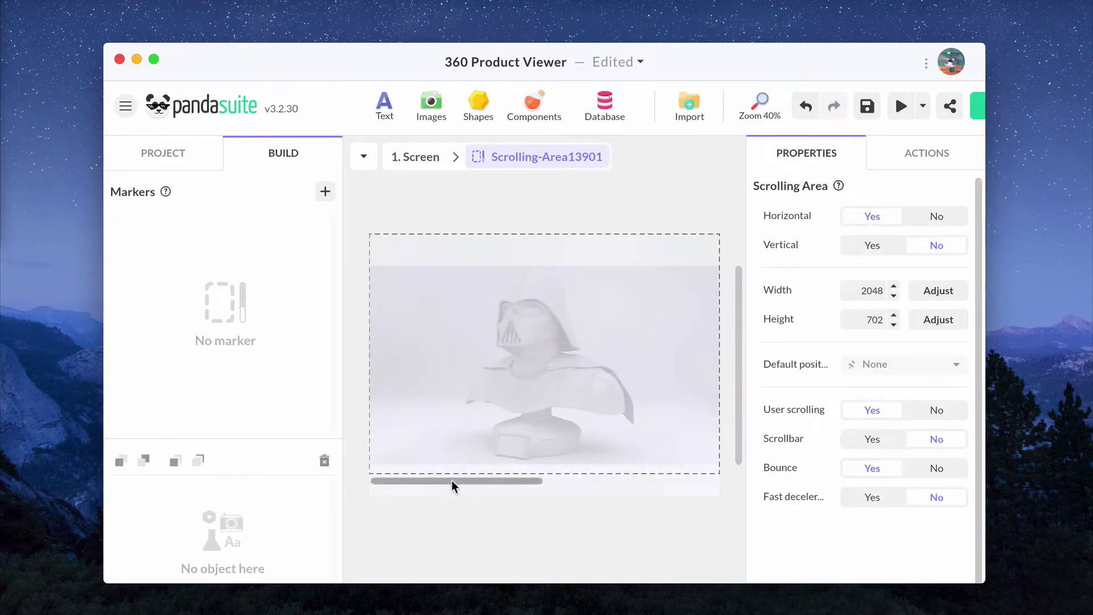
pyautogui.moveTo(452, 480); pyautogui.dragTo(420, 479)
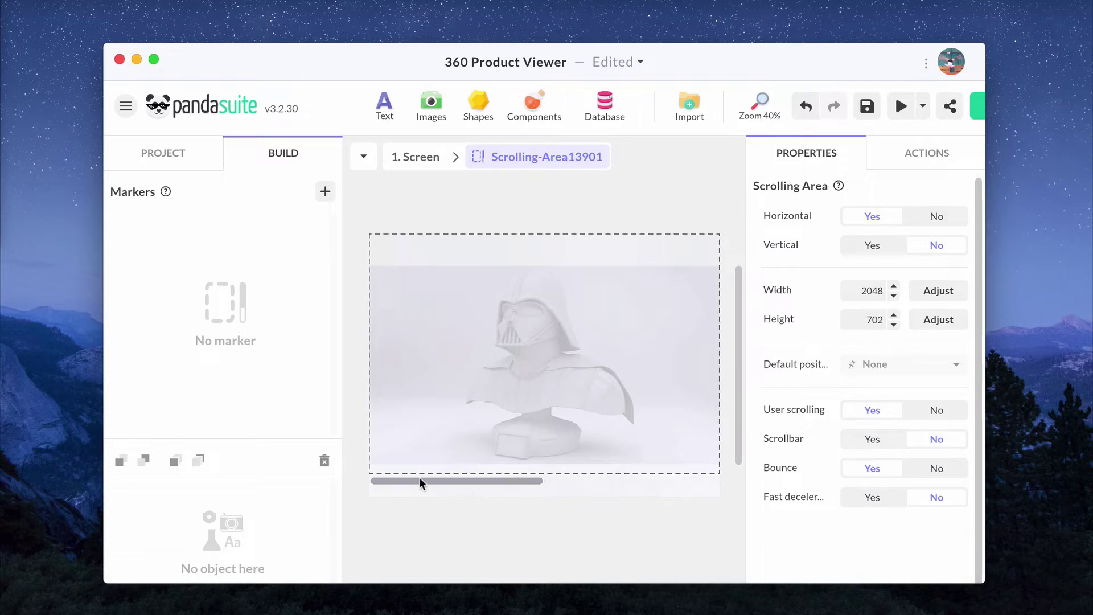
pyautogui.click(424, 156)
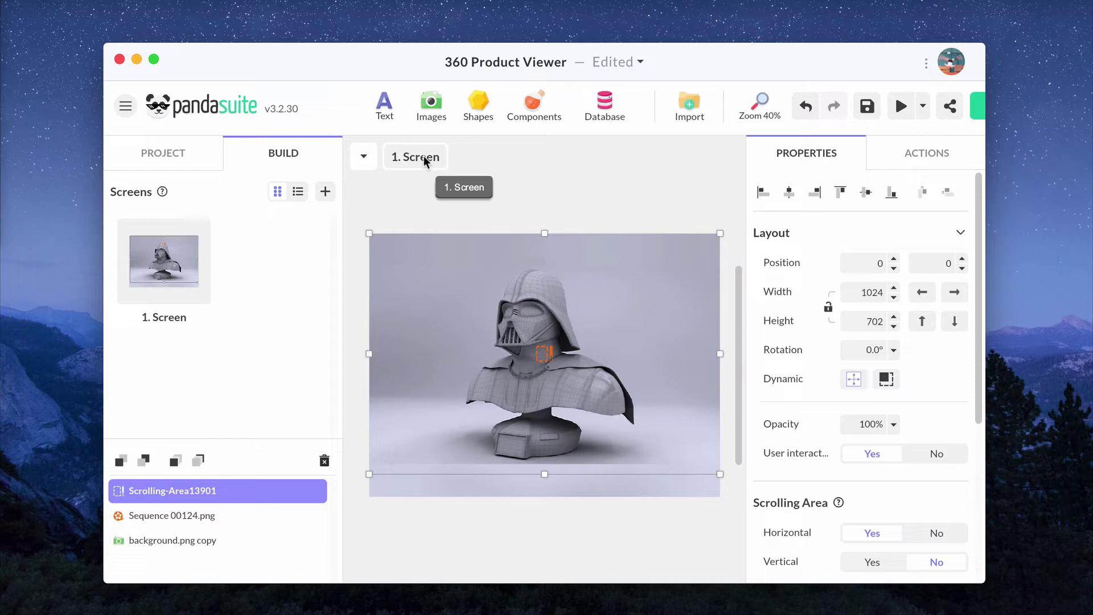
pyautogui.click(536, 104)
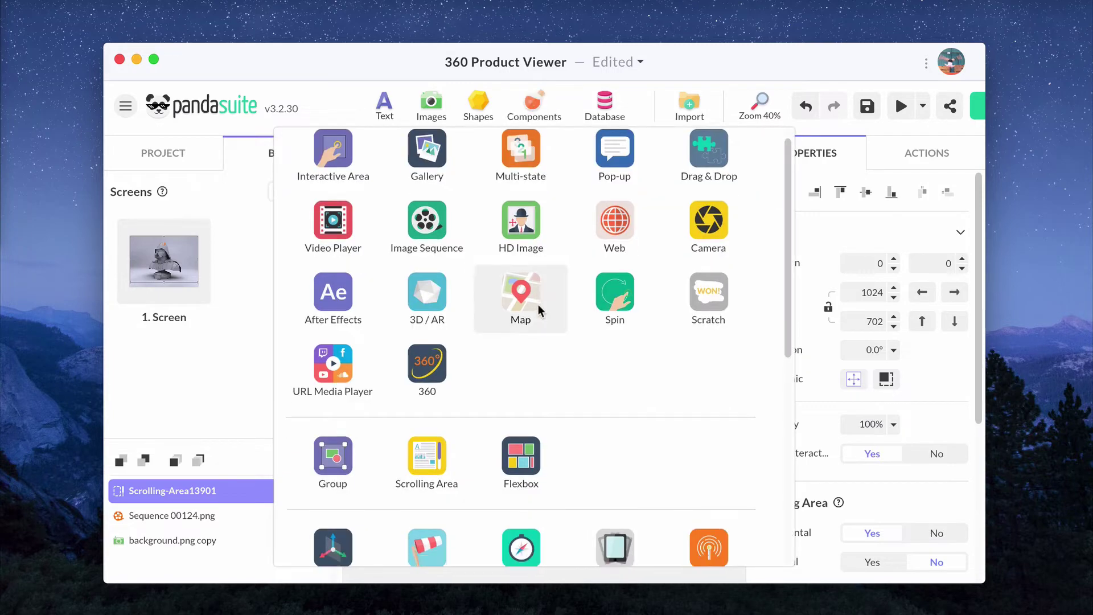
# Step: Synchronize Scrolling-Area13901 with Sequence 00124.png, then drag the bust in preview to test the spin
pyautogui.scroll(-5, 538, 304)
pyautogui.click(625, 365)
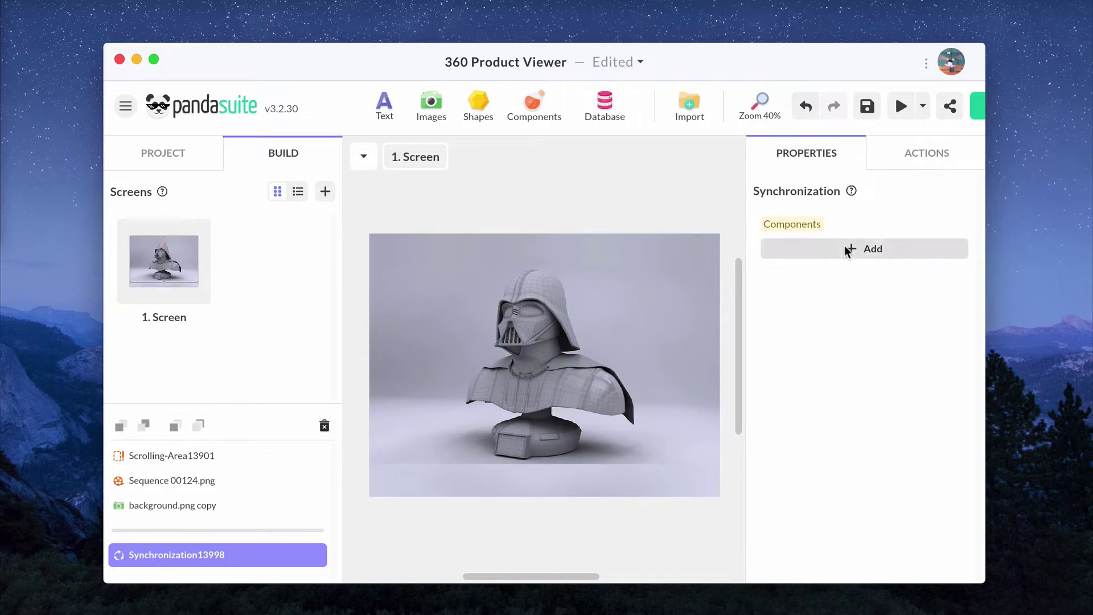
pyautogui.click(846, 248)
pyautogui.click(230, 459)
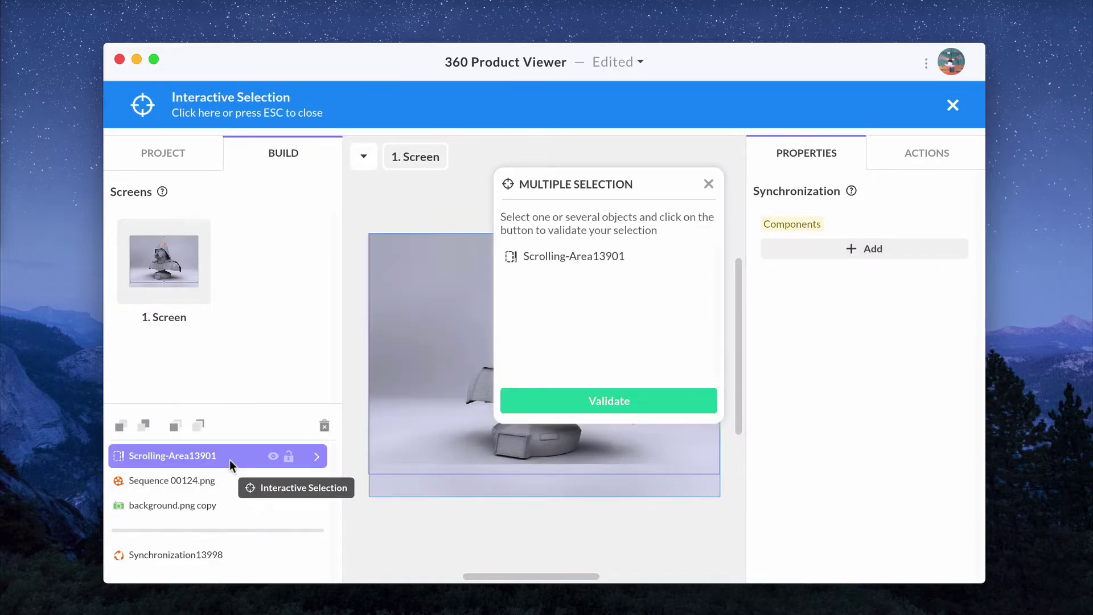
pyautogui.click(227, 483)
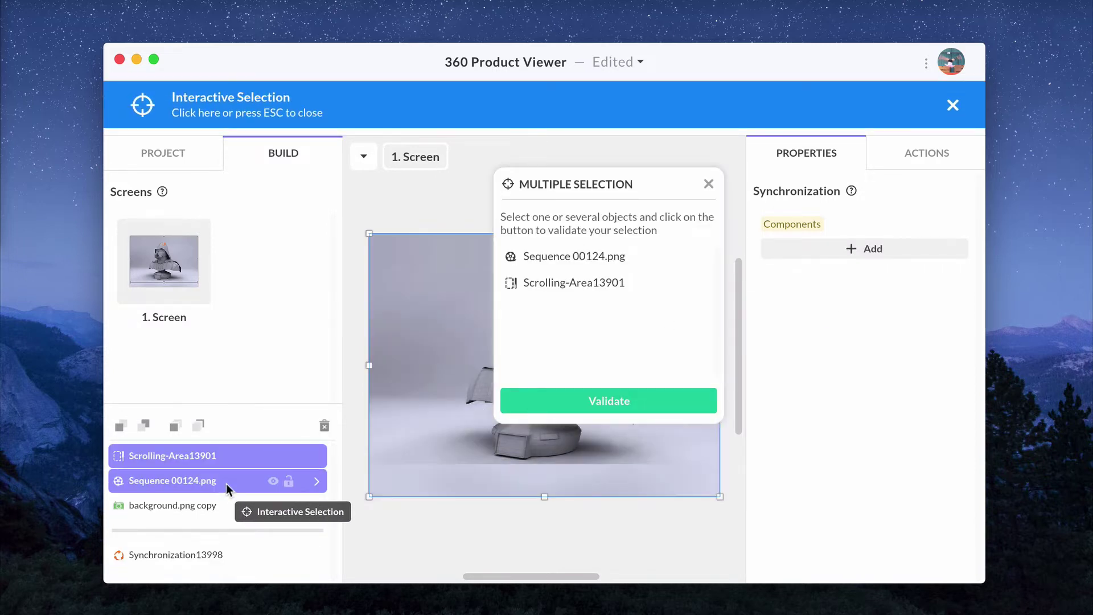
pyautogui.click(598, 402)
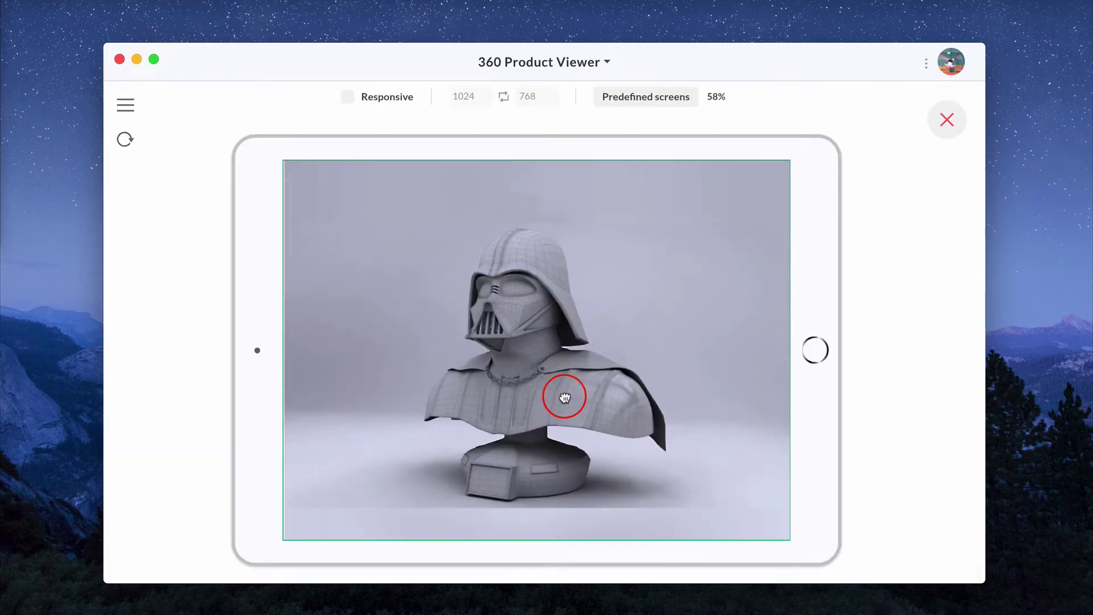
pyautogui.moveTo(563, 393); pyautogui.dragTo(707, 406)
pyautogui.moveTo(402, 394); pyautogui.dragTo(668, 418)
# Step: Close the preview and place the controller image along the screen bottom
pyautogui.press('Escape')
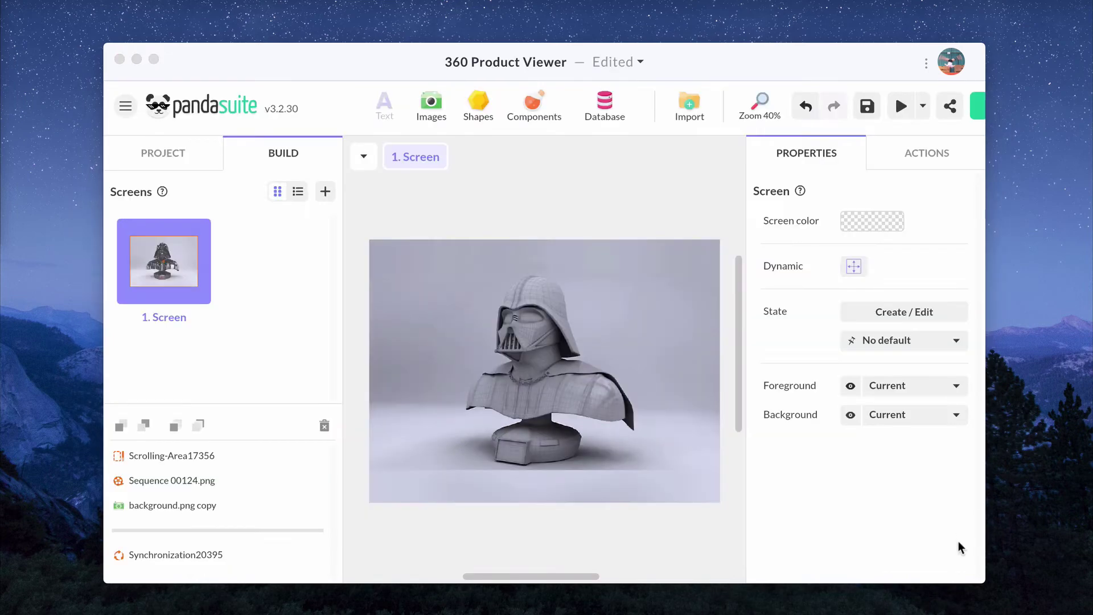
pyautogui.click(699, 116)
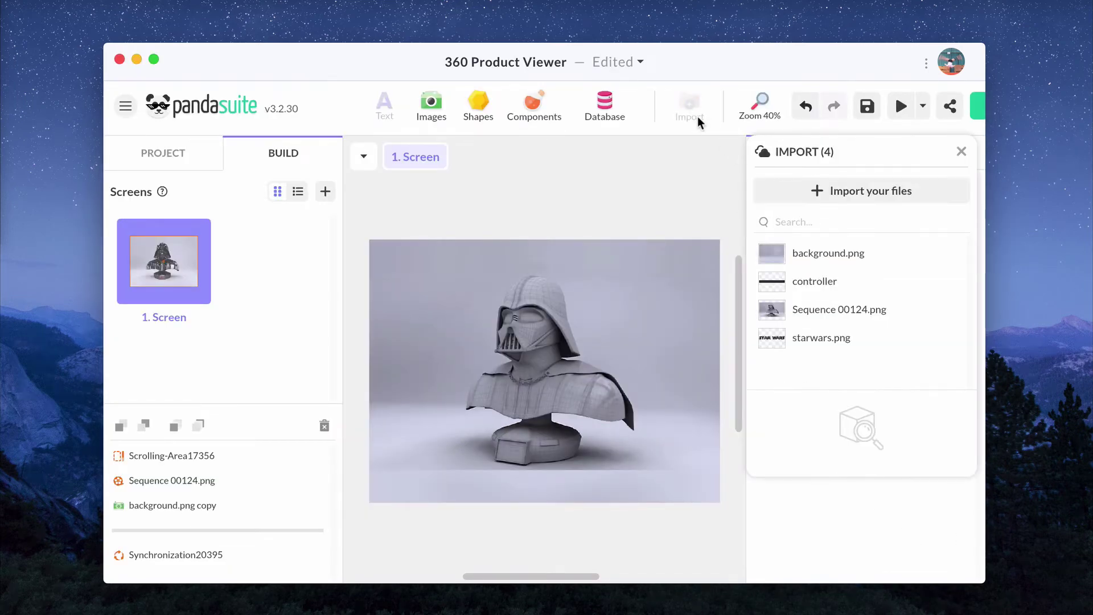
pyautogui.doubleClick(770, 285)
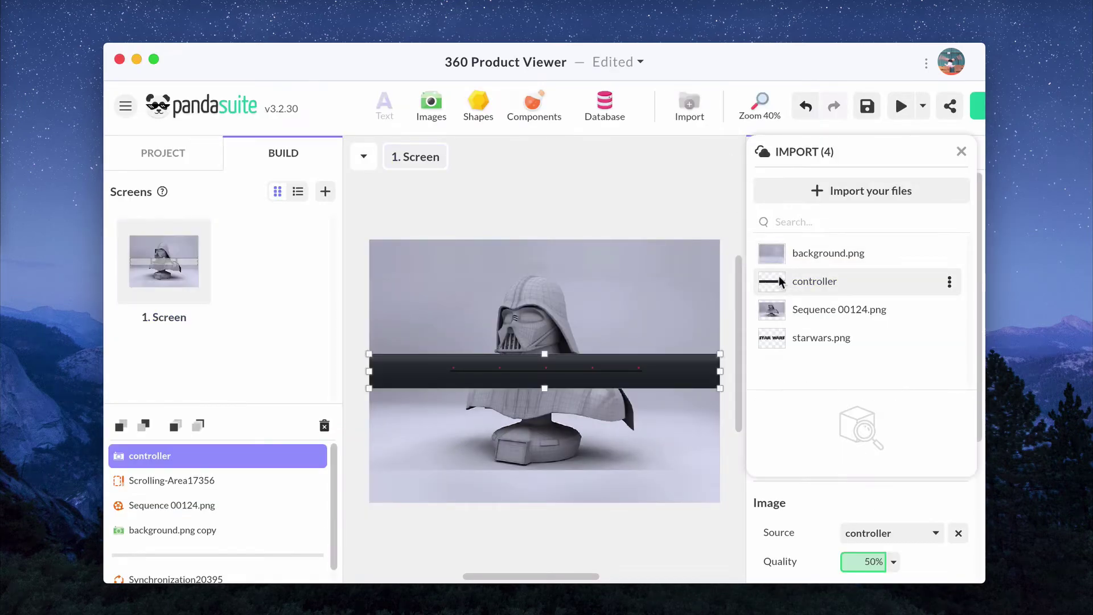
pyautogui.click(962, 151)
pyautogui.moveTo(652, 370); pyautogui.dragTo(641, 475)
# Step: Add a scrolling area sized over the controller bar, horizontal only, with 1300 content width
pyautogui.click(534, 106)
pyautogui.click(431, 155)
pyautogui.moveTo(556, 348); pyautogui.dragTo(506, 425)
pyautogui.moveTo(566, 406); pyautogui.dragTo(647, 465)
pyautogui.click(872, 533)
pyautogui.click(921, 564)
pyautogui.scroll(-2, 869, 501)
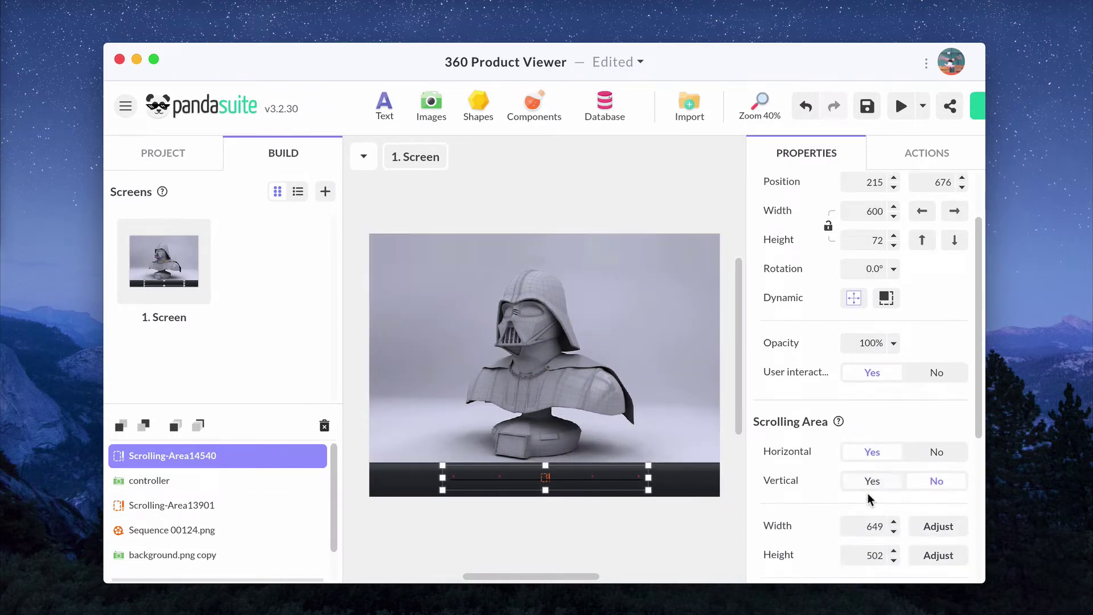
pyautogui.scroll(-4, 868, 500)
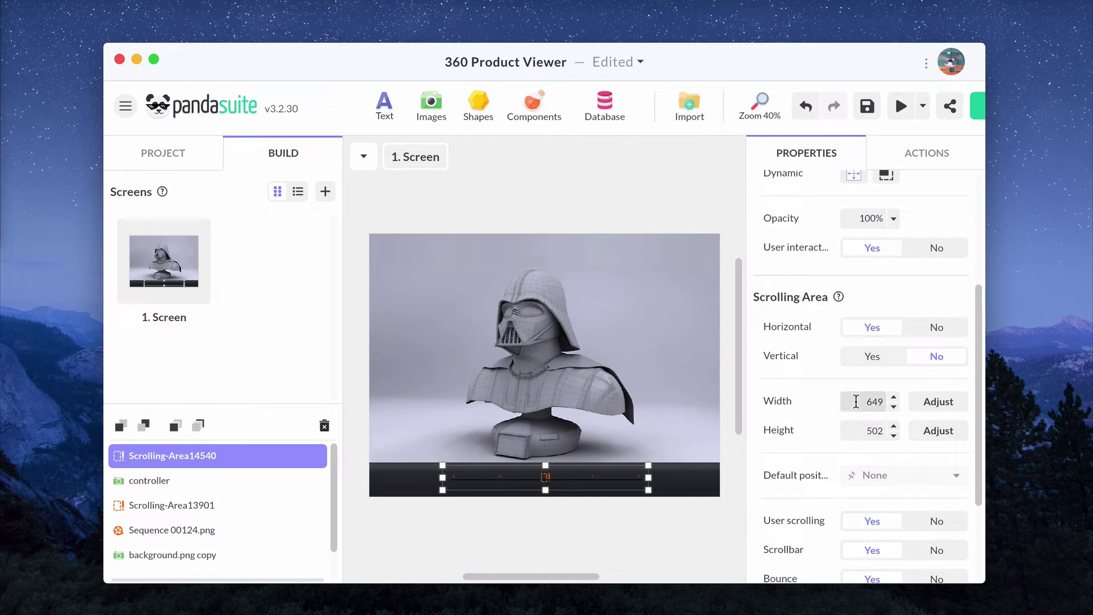
pyautogui.doubleClick(856, 402)
pyautogui.write('1300')
pyautogui.press('Return')
# Step: Inside the controller's scrolling area, add a white circle 50 px wide
pyautogui.doubleClick(604, 477)
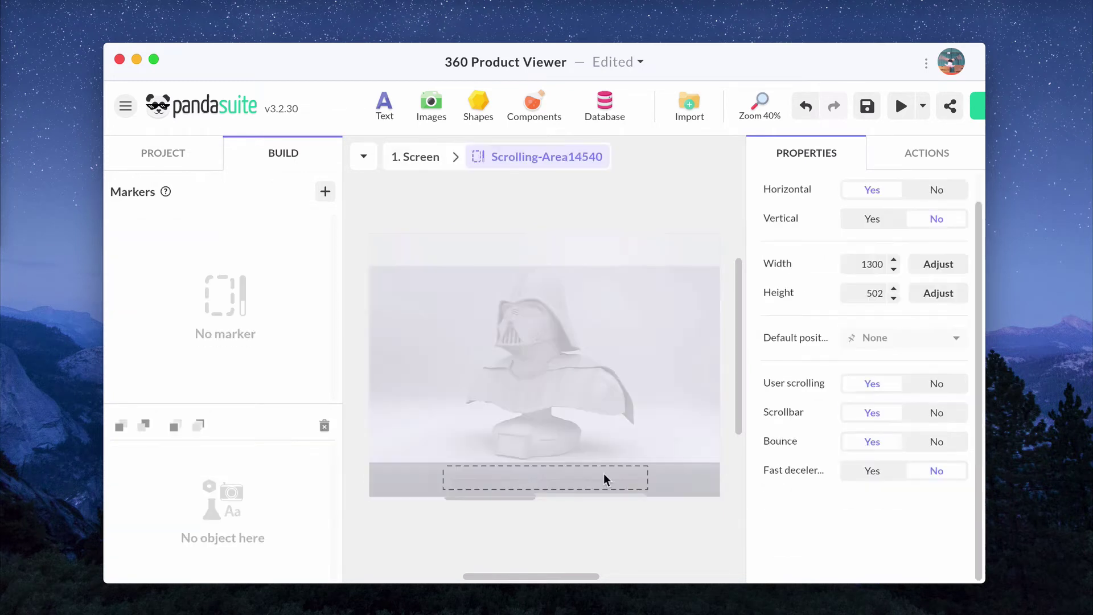
pyautogui.click(476, 108)
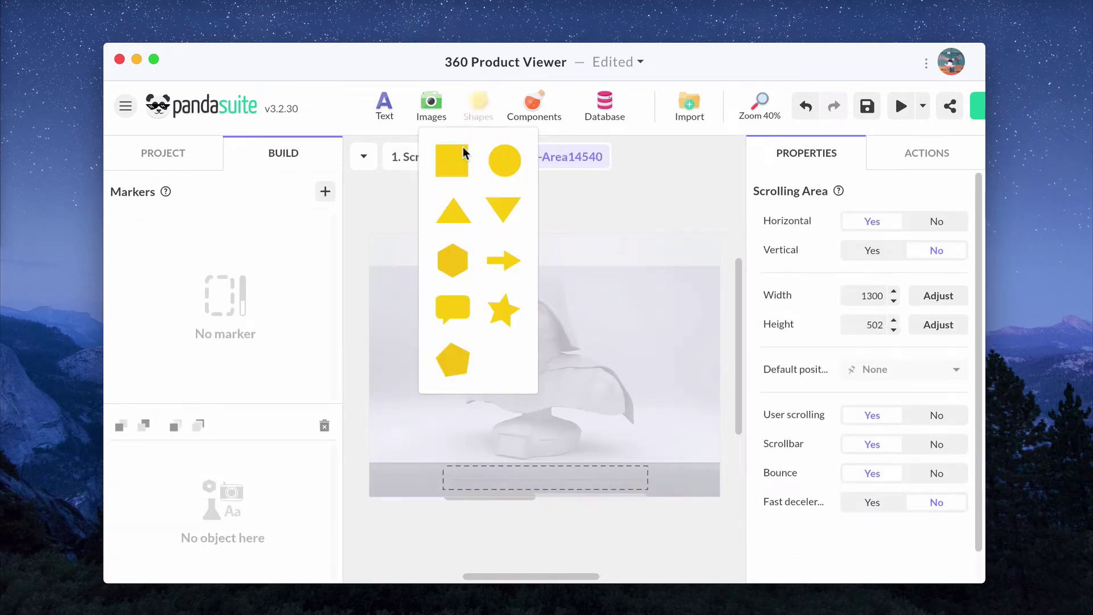
pyautogui.click(511, 159)
pyautogui.click(879, 528)
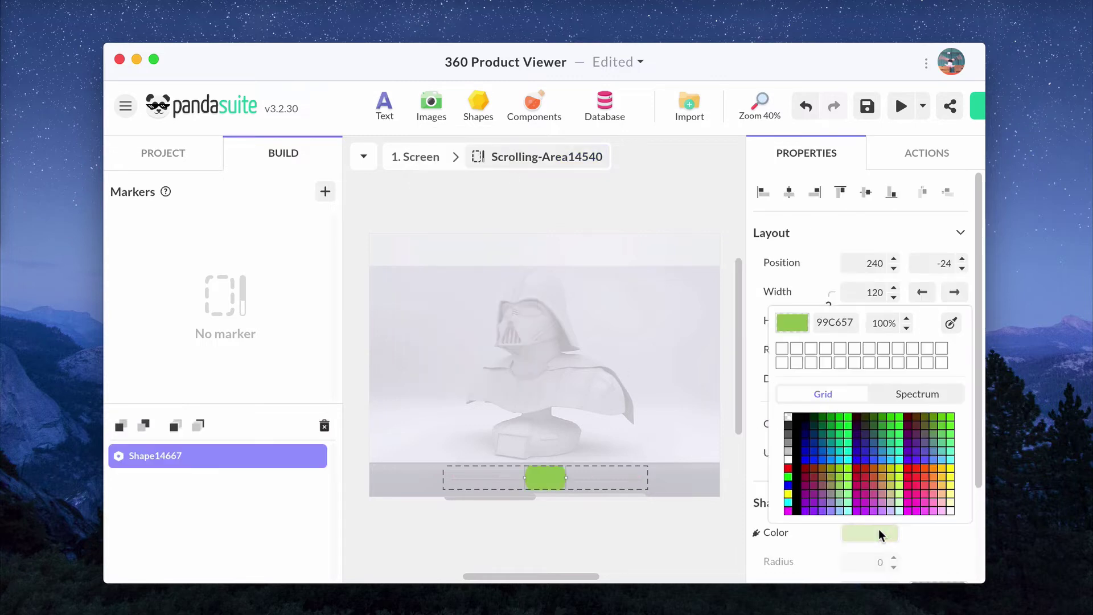
pyautogui.click(788, 459)
pyautogui.click(808, 257)
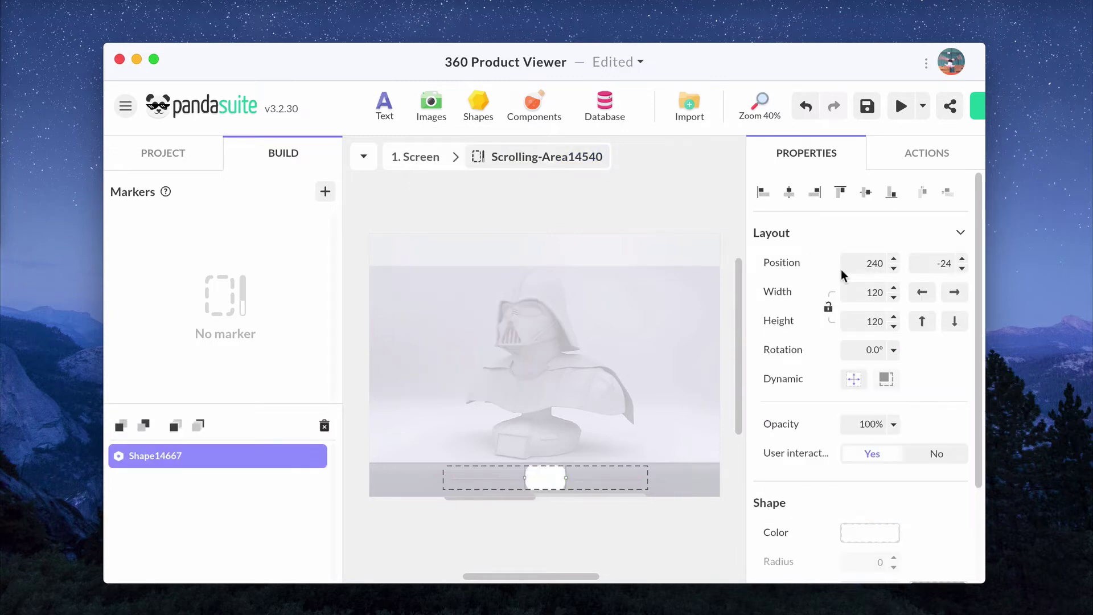
pyautogui.click(872, 292)
pyautogui.write('50')
pyautogui.press('Return')
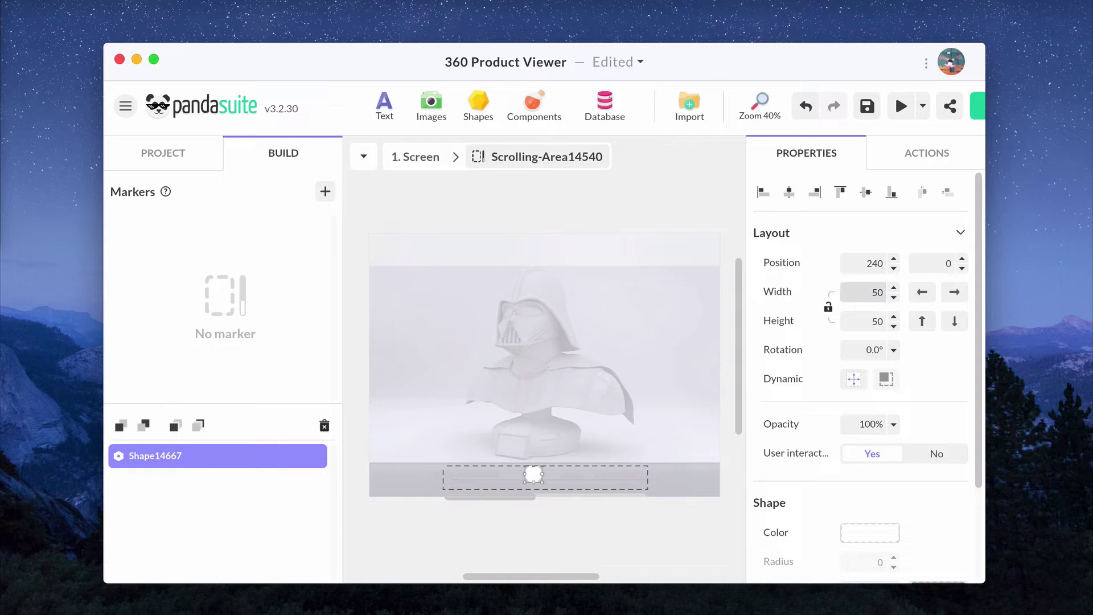
# Step: Scroll the handle to position and add a marker at 550 as the default
pyautogui.moveTo(532, 477); pyautogui.dragTo(632, 481)
pyautogui.moveTo(504, 495); pyautogui.dragTo(620, 509)
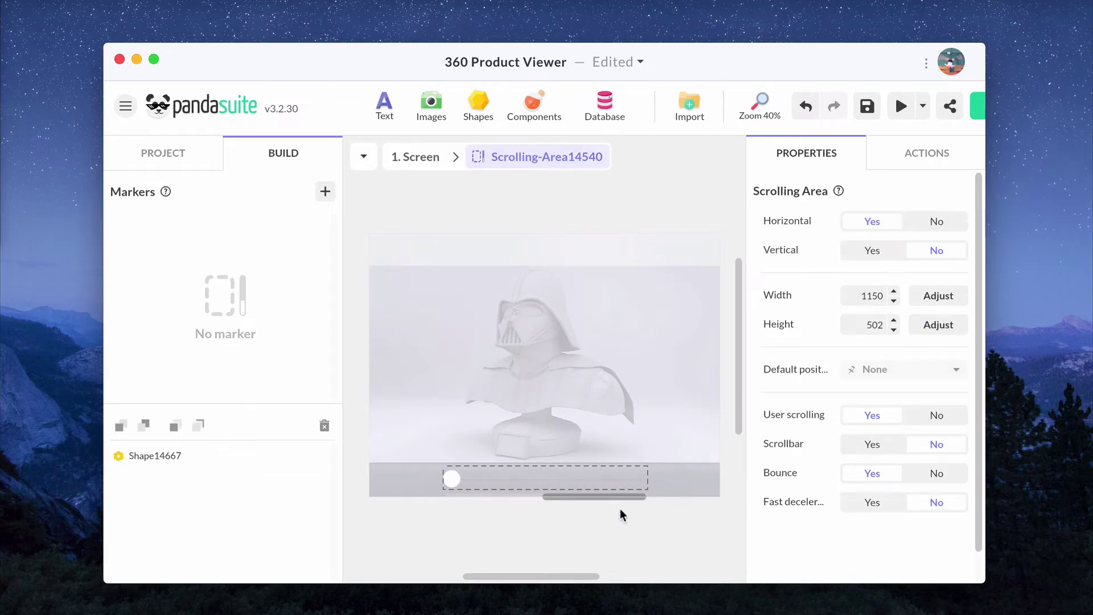
pyautogui.click(324, 192)
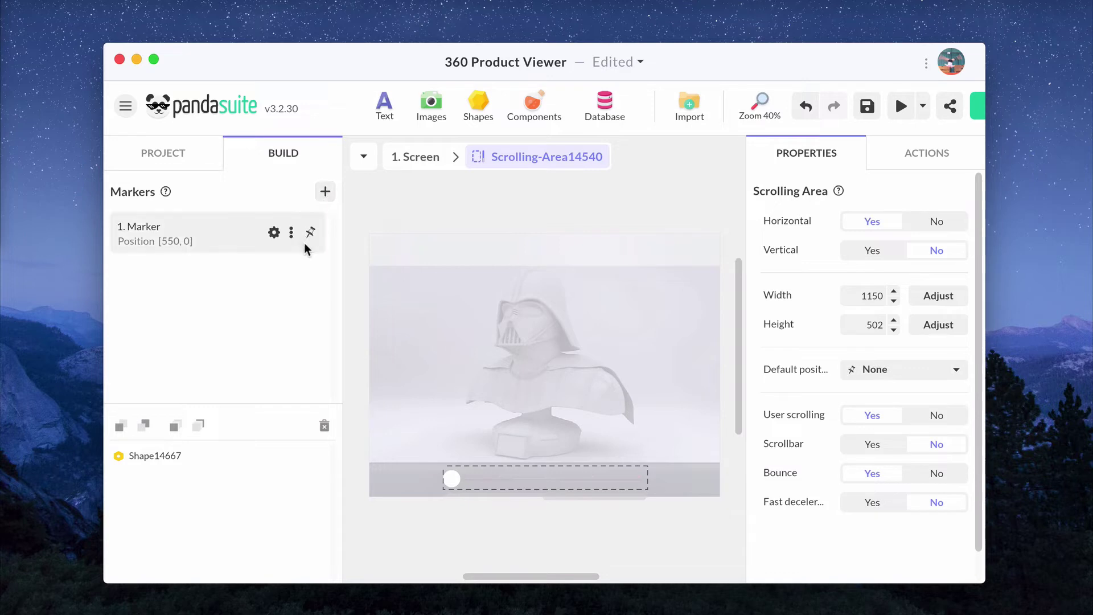
pyautogui.click(309, 233)
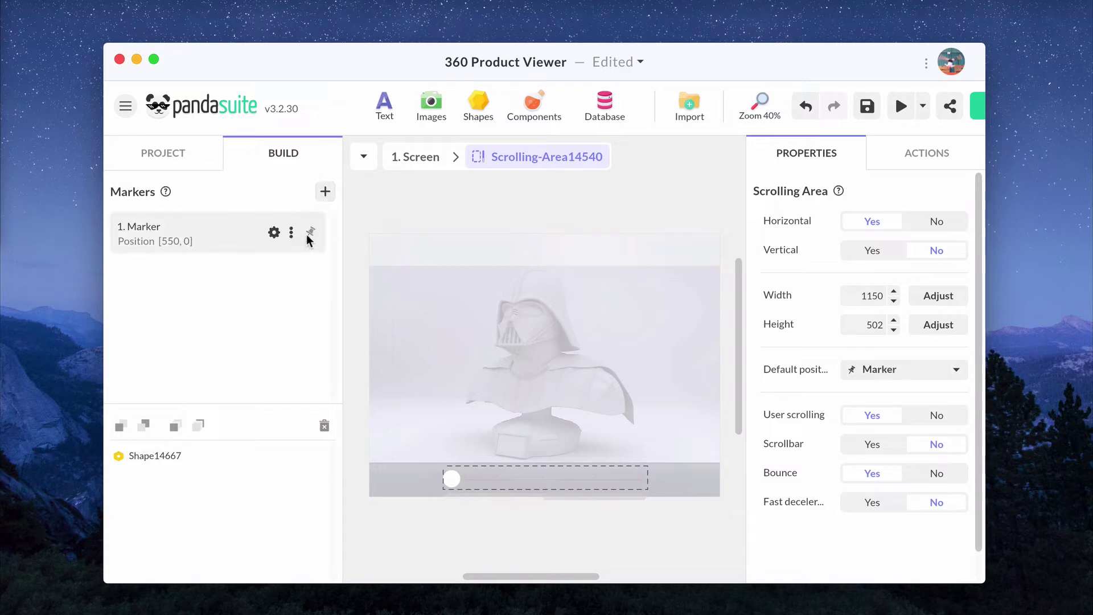
# Step: Synchronize Sequence 00124.png with Scrolling-Area14540, then drag the slider in preview to rotate the bust
pyautogui.click(419, 157)
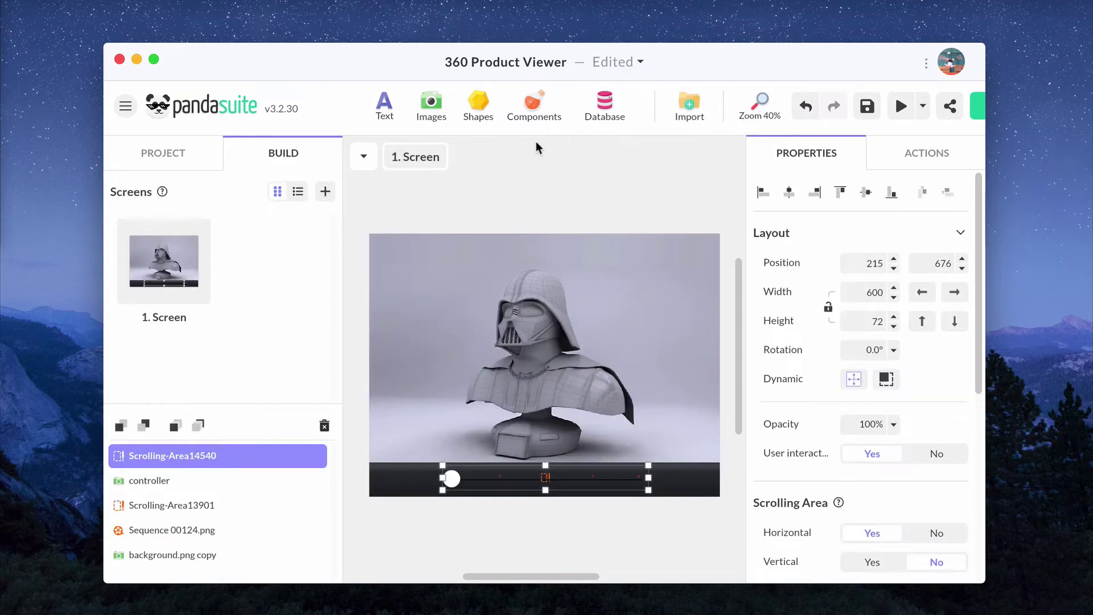
pyautogui.click(537, 97)
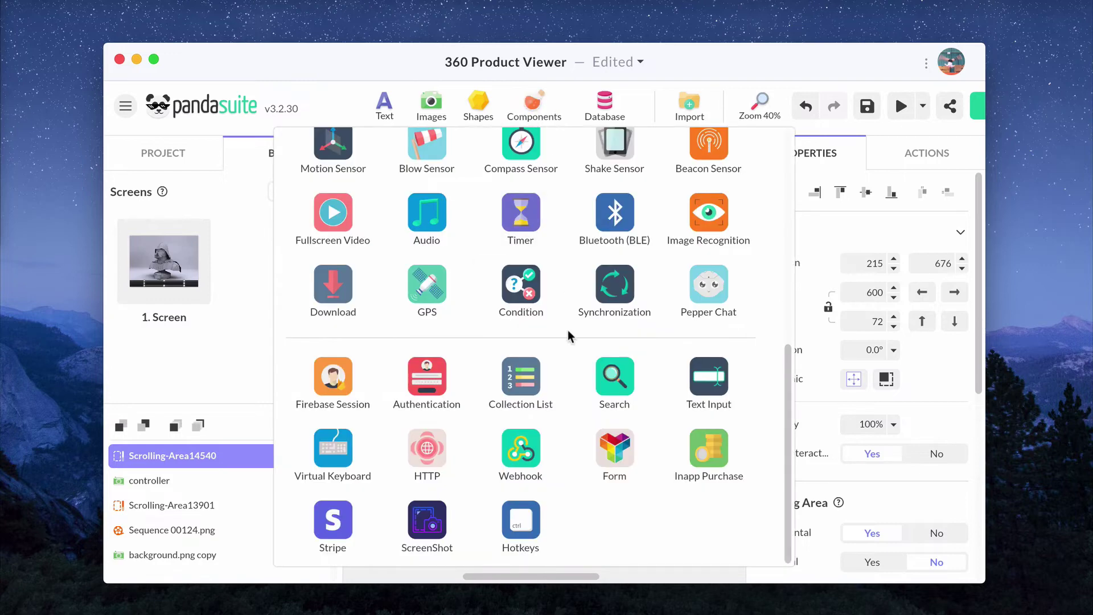
pyautogui.click(615, 288)
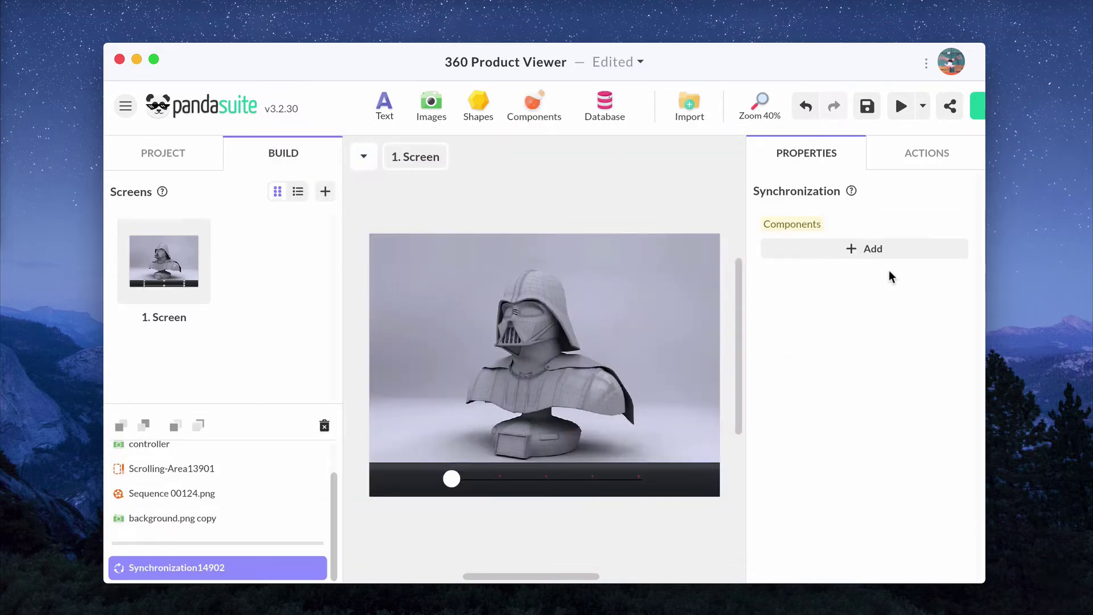
pyautogui.click(880, 251)
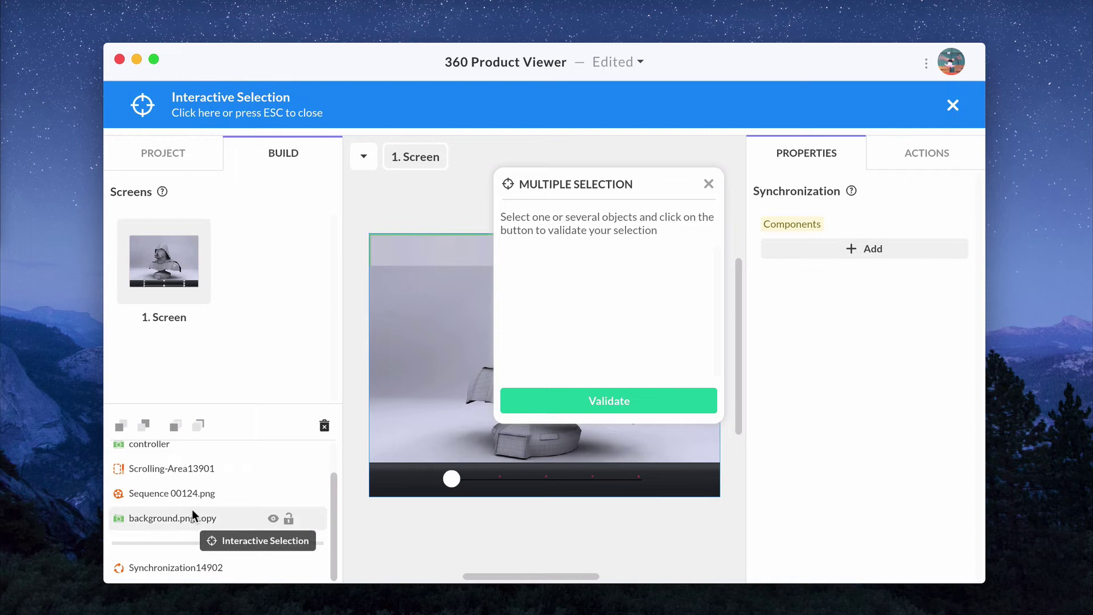
pyautogui.click(201, 495)
pyautogui.scroll(2, 210, 496)
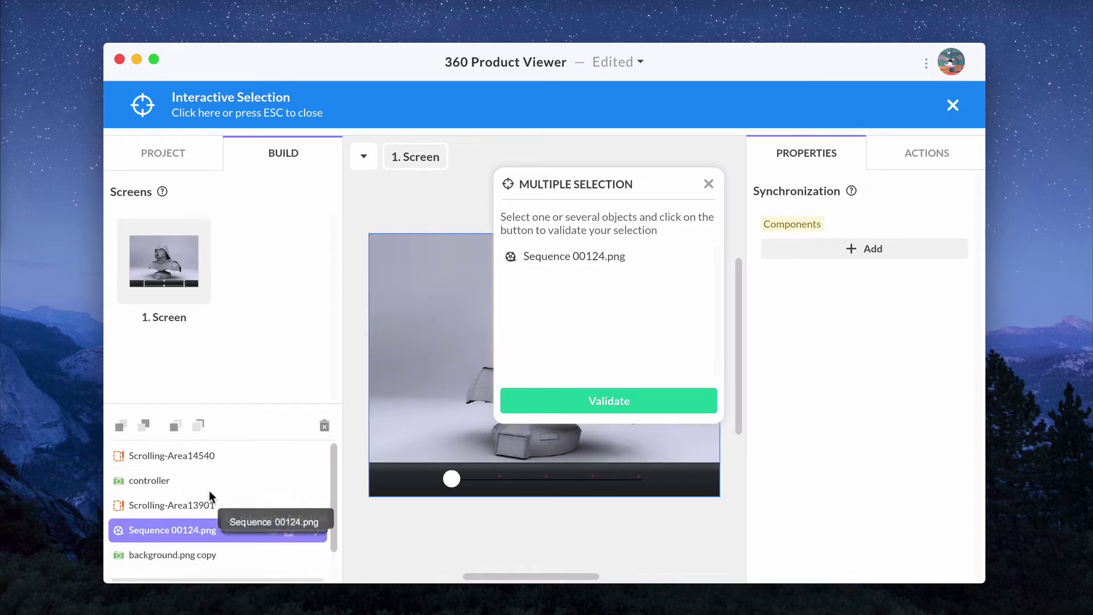
pyautogui.click(215, 454)
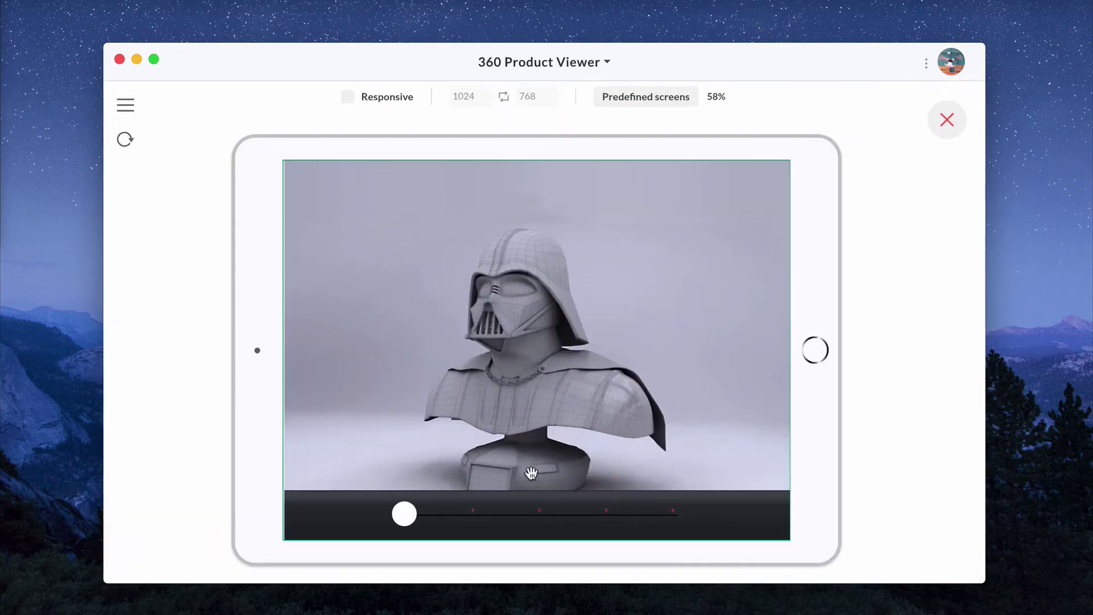
pyautogui.moveTo(405, 514); pyautogui.dragTo(663, 524)
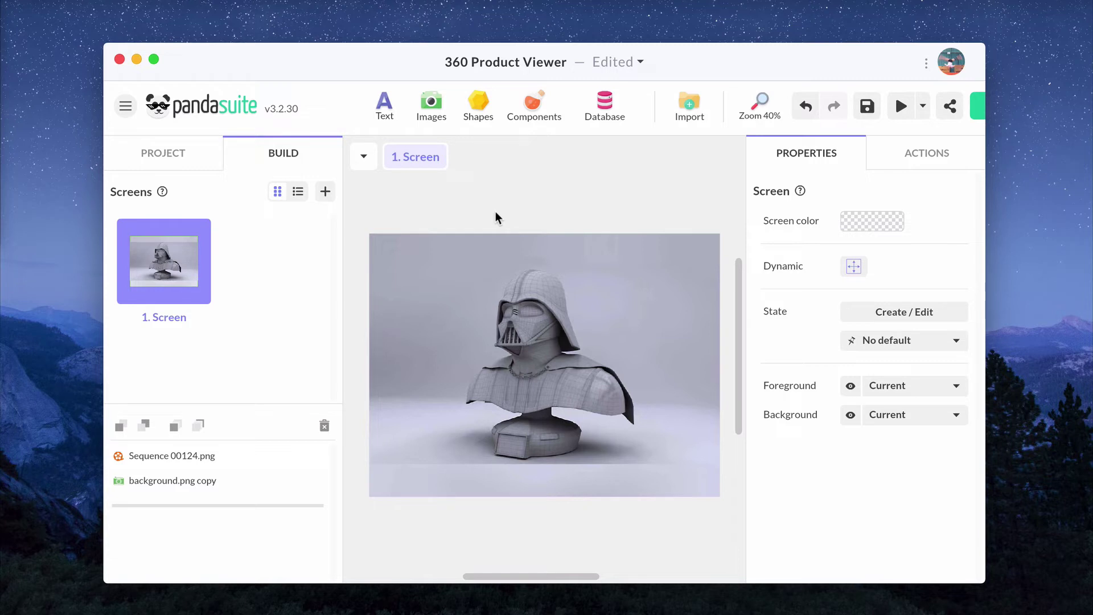
# Step: Add a motion sensor with Accelerometer set to Yes
pyautogui.click(544, 94)
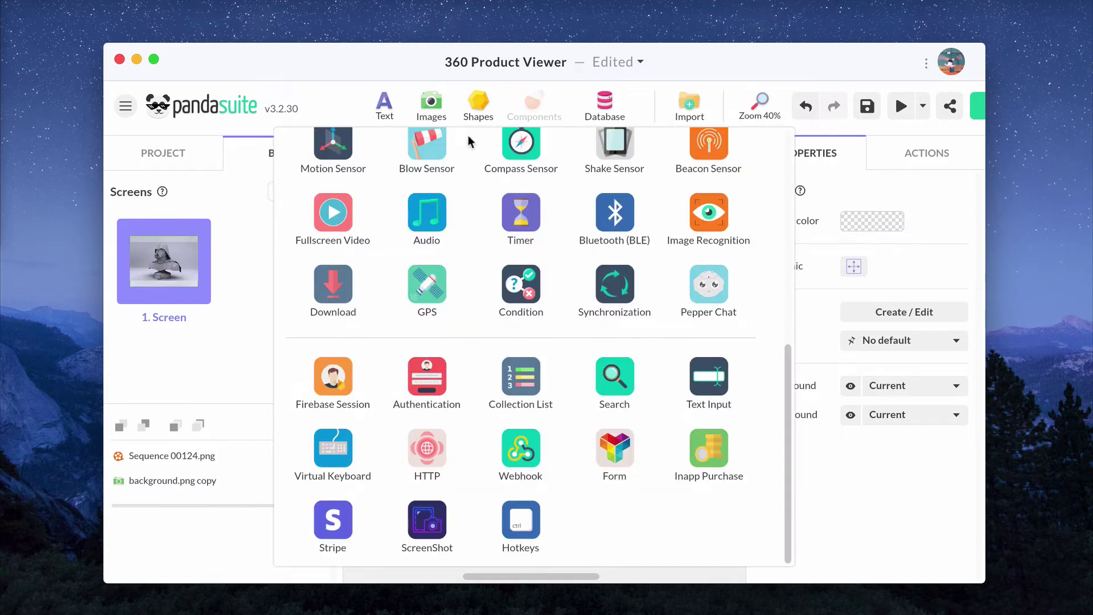
pyautogui.click(325, 171)
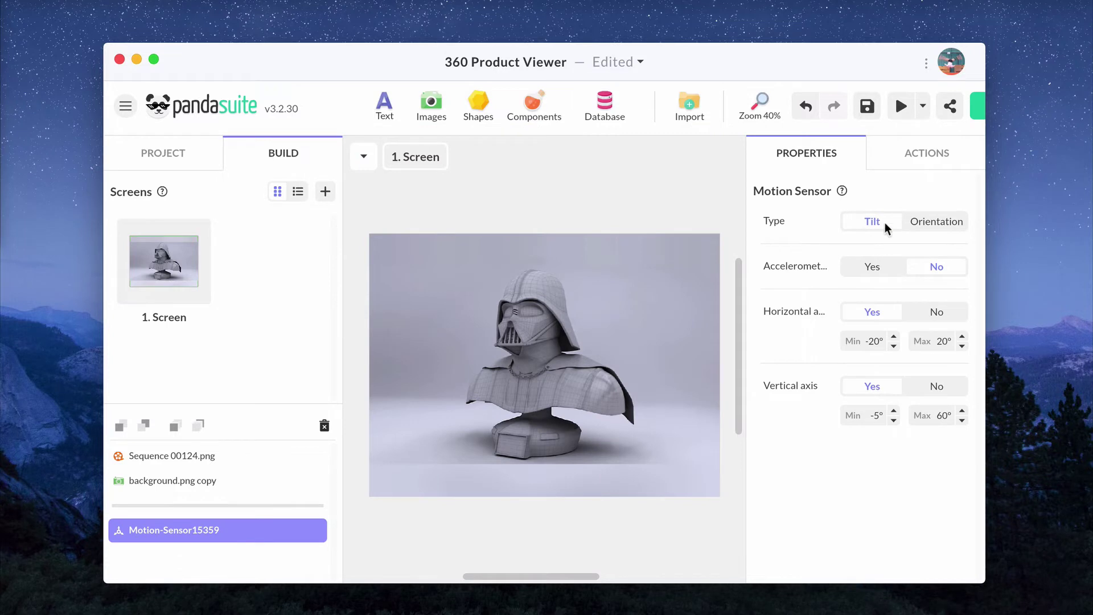
pyautogui.click(871, 267)
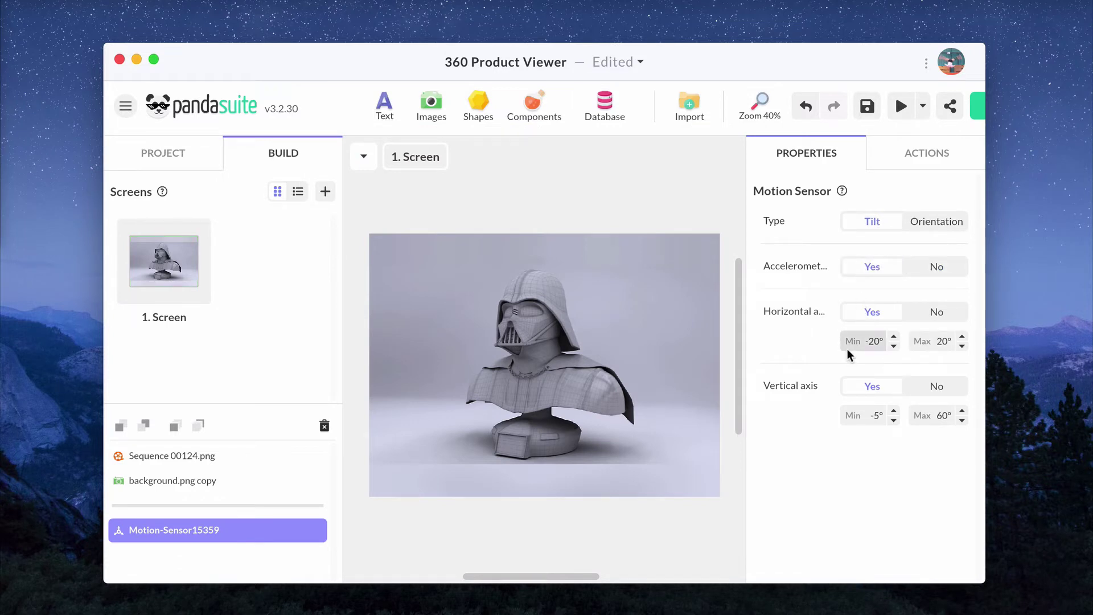
# Step: Add a synchronization linking Sequence 00124.png with Motion-Sensor15359
pyautogui.click(537, 99)
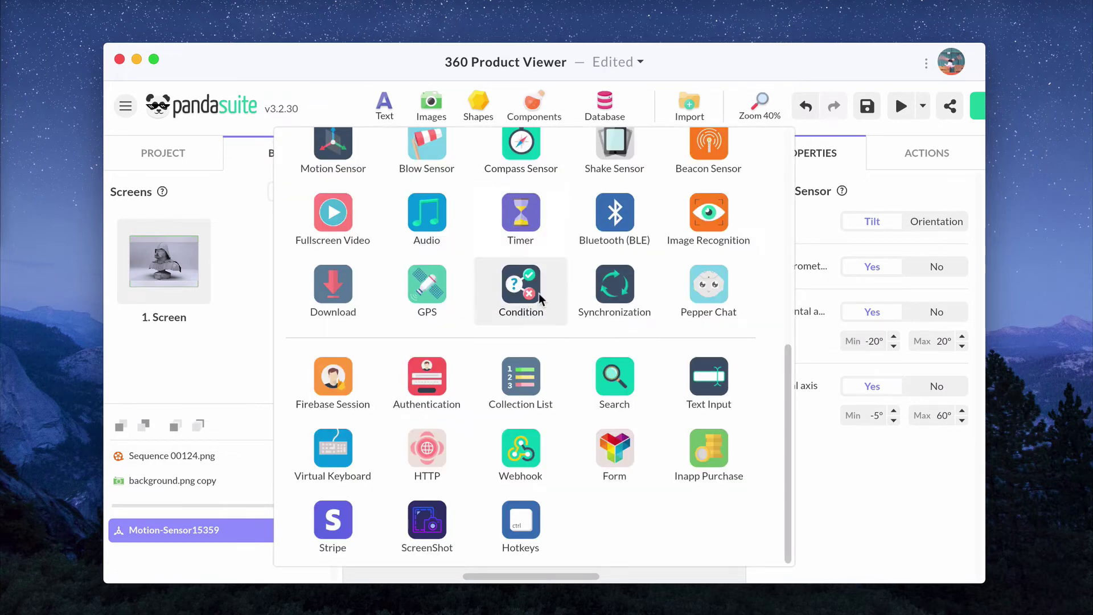
pyautogui.click(592, 294)
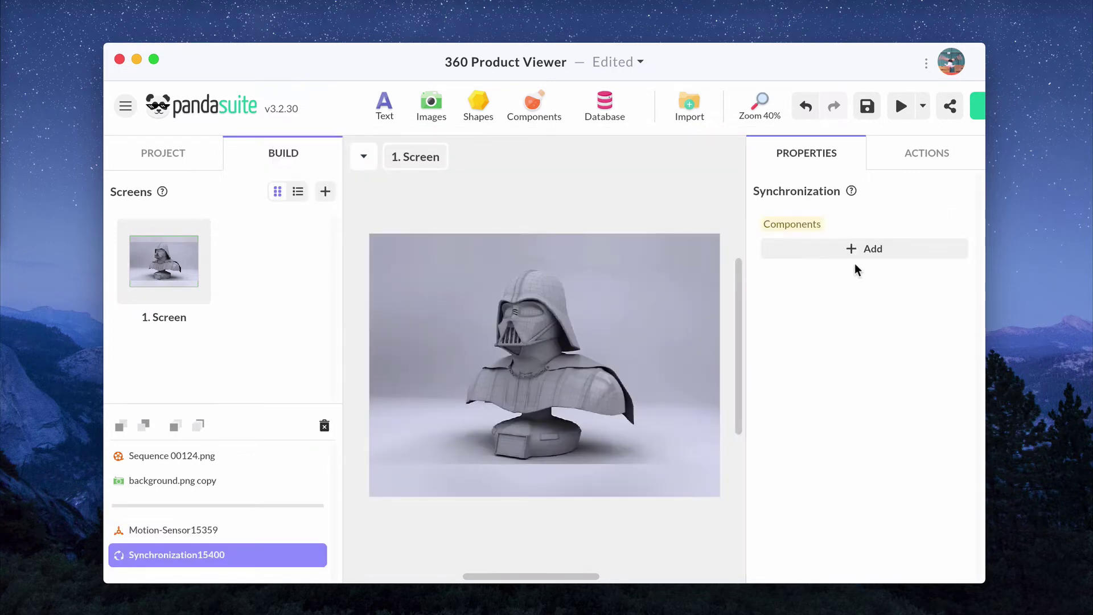
pyautogui.click(825, 252)
pyautogui.click(249, 456)
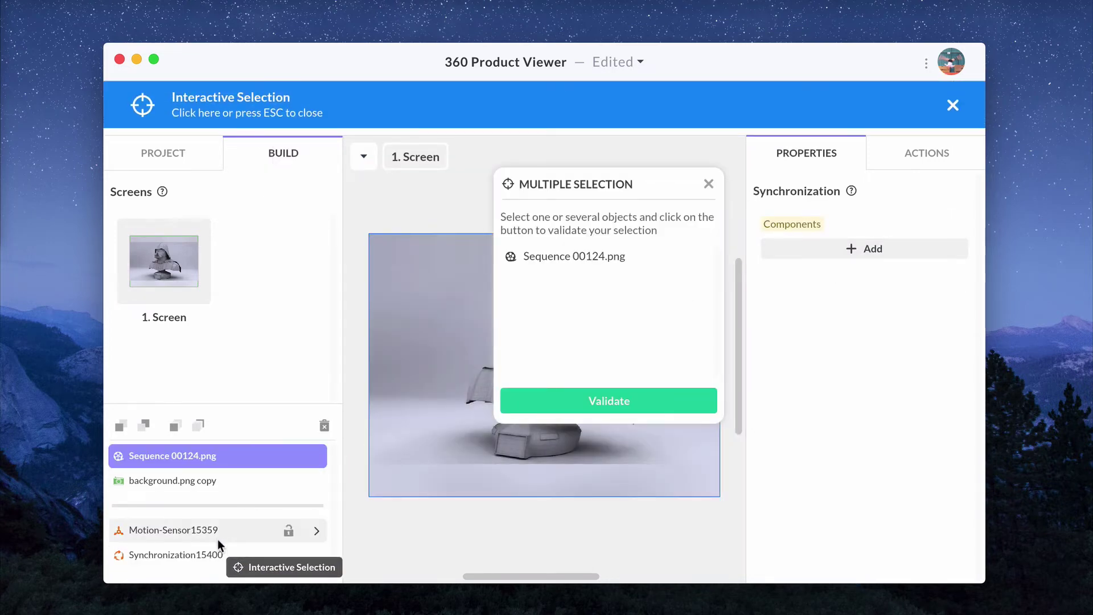
pyautogui.click(220, 532)
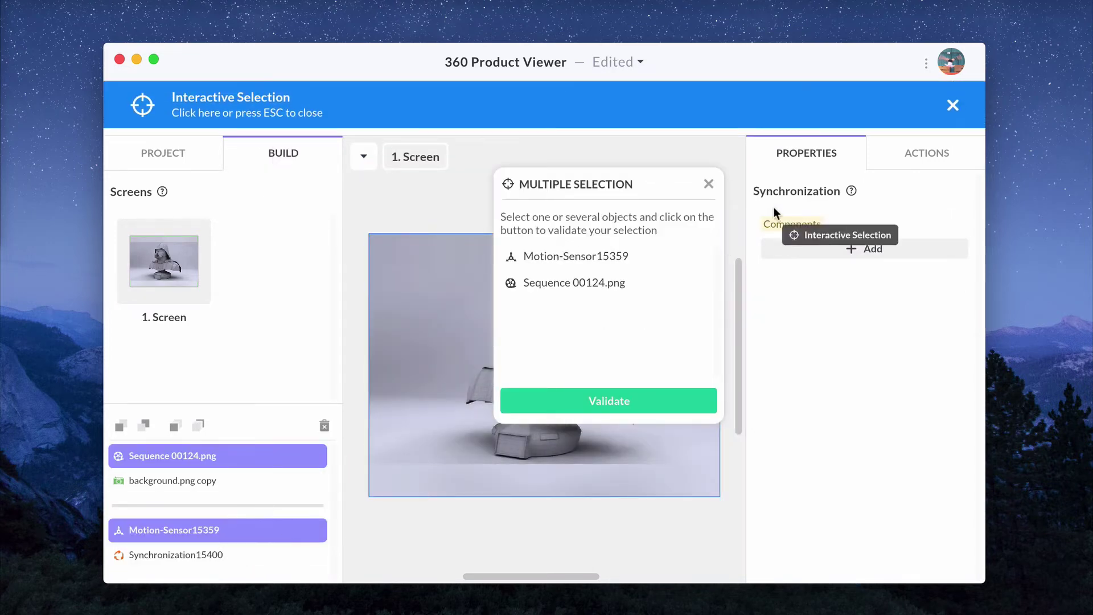
pyautogui.click(654, 397)
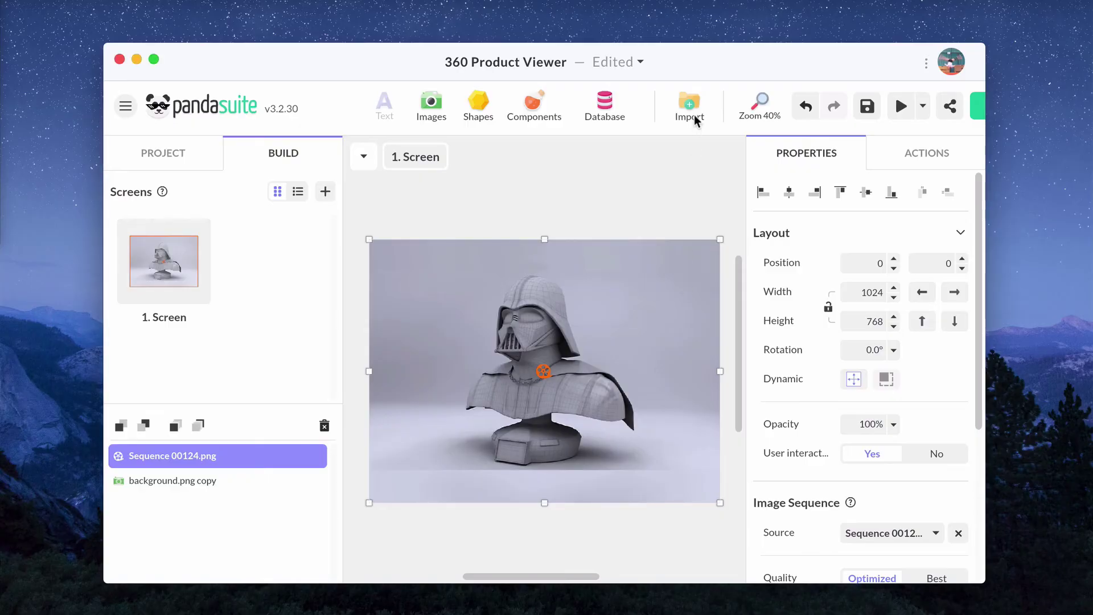
# Step: Place the imported 00101.png on the screen as a small bottom-left thumbnail
pyautogui.click(690, 108)
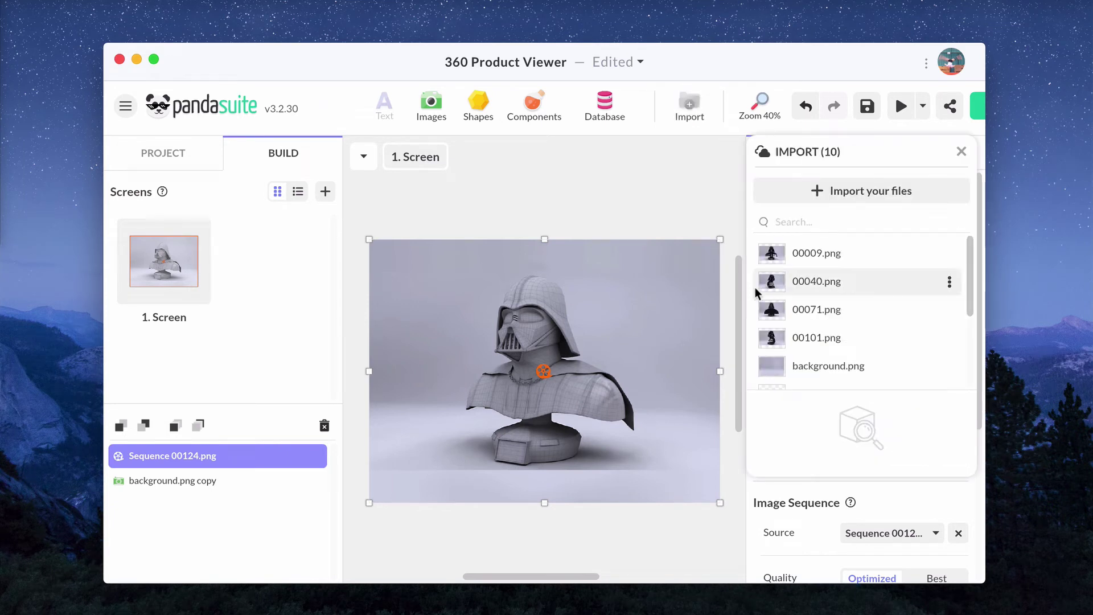
pyautogui.click(780, 341)
pyautogui.doubleClick(779, 341)
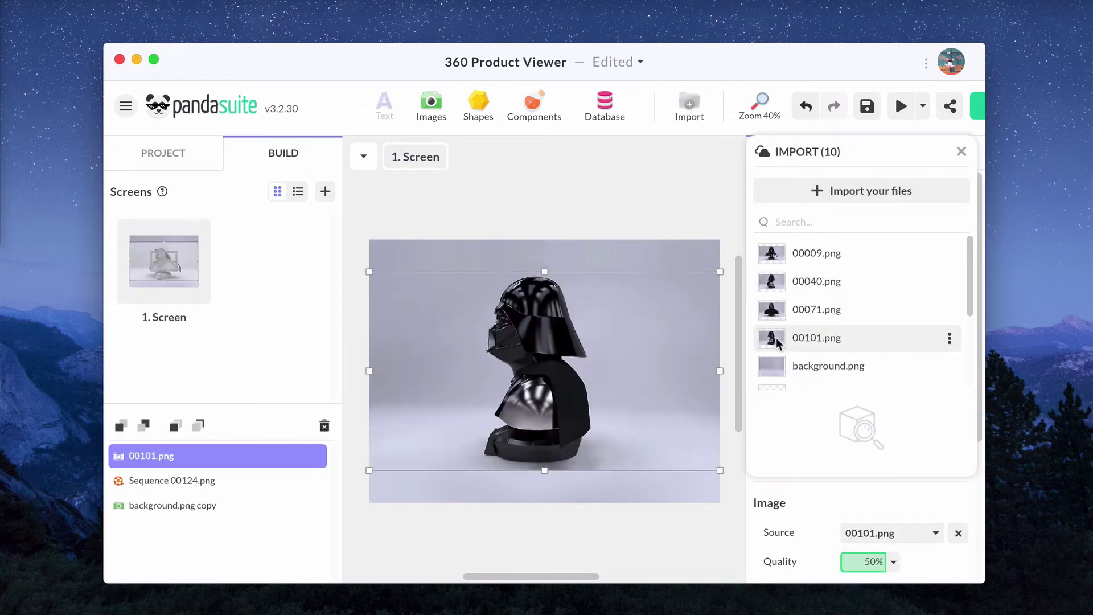
pyautogui.click(960, 152)
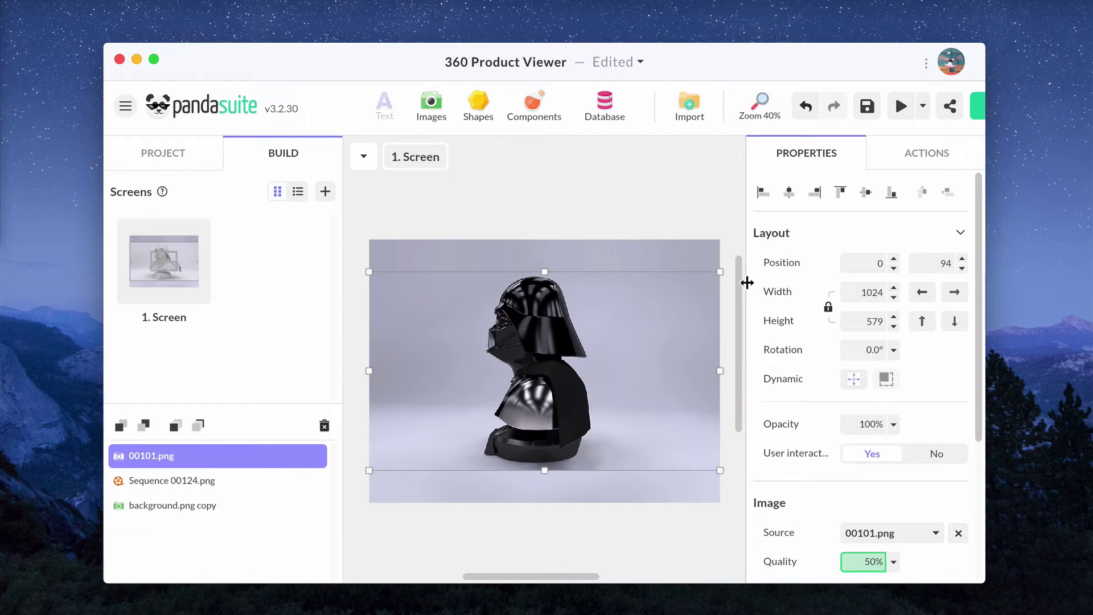
pyautogui.moveTo(719, 273); pyautogui.dragTo(435, 459)
# Step: Give the thumbnail a 4 px white border
pyautogui.scroll(-4, 873, 512)
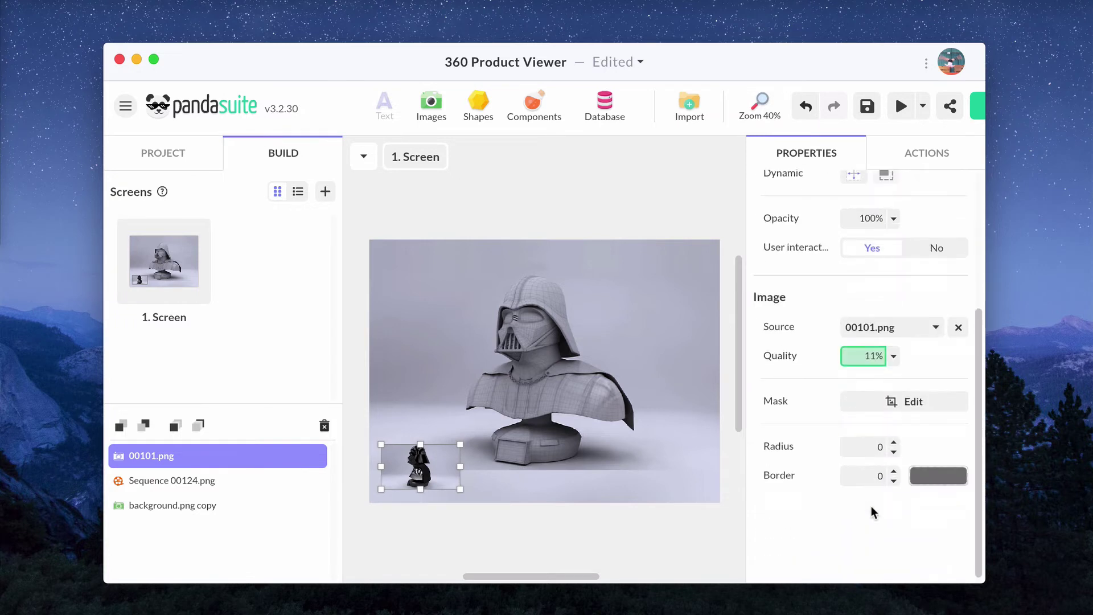
pyautogui.click(893, 466)
pyautogui.click(893, 466)
pyautogui.click(893, 467)
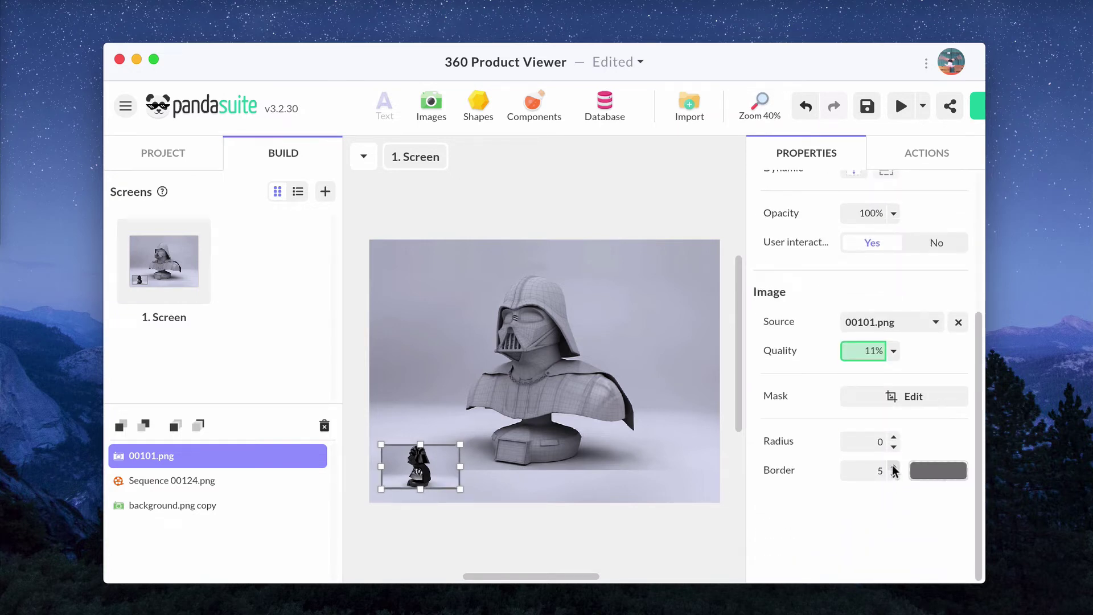
pyautogui.click(894, 477)
pyautogui.click(938, 470)
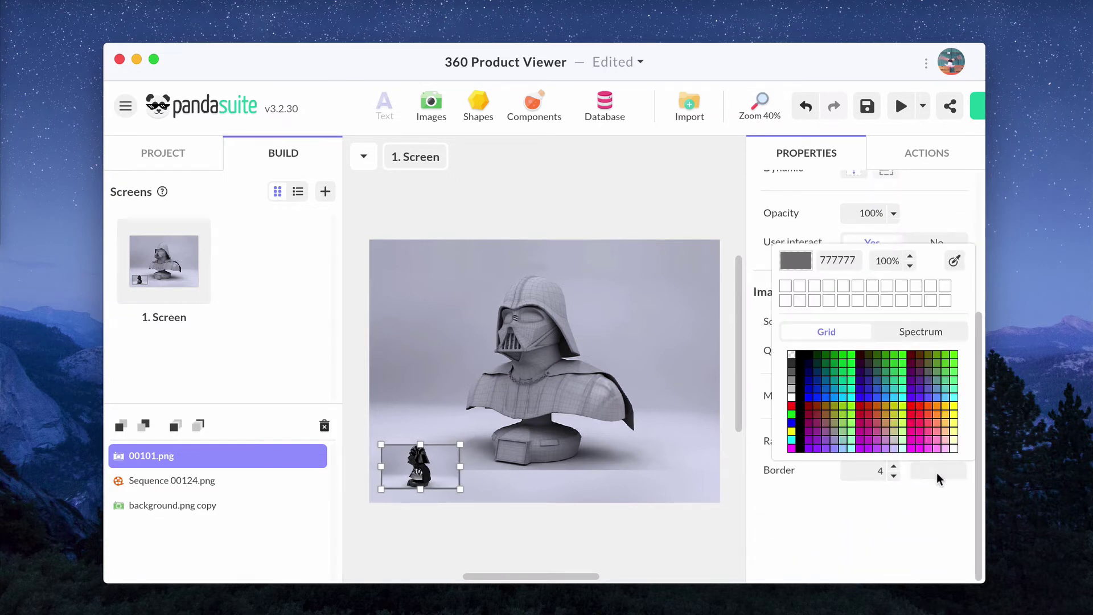
pyautogui.click(792, 398)
pyautogui.click(449, 476)
# Step: Duplicate the thumbnail into four copies and distribute them evenly along the bottom
pyautogui.moveTo(449, 476); pyautogui.dragTo(655, 475)
pyautogui.keyDown('shift'); pyautogui.click(162, 505); pyautogui.keyUp('shift')
pyautogui.keyDown('shift'); pyautogui.click(151, 529); pyautogui.keyUp('shift')
pyautogui.click(923, 192)
pyautogui.press('Escape')
pyautogui.keyDown('shift'); pyautogui.click(161, 505); pyautogui.keyUp('shift')
pyautogui.keyDown('shift'); pyautogui.click(151, 530); pyautogui.keyUp('shift')
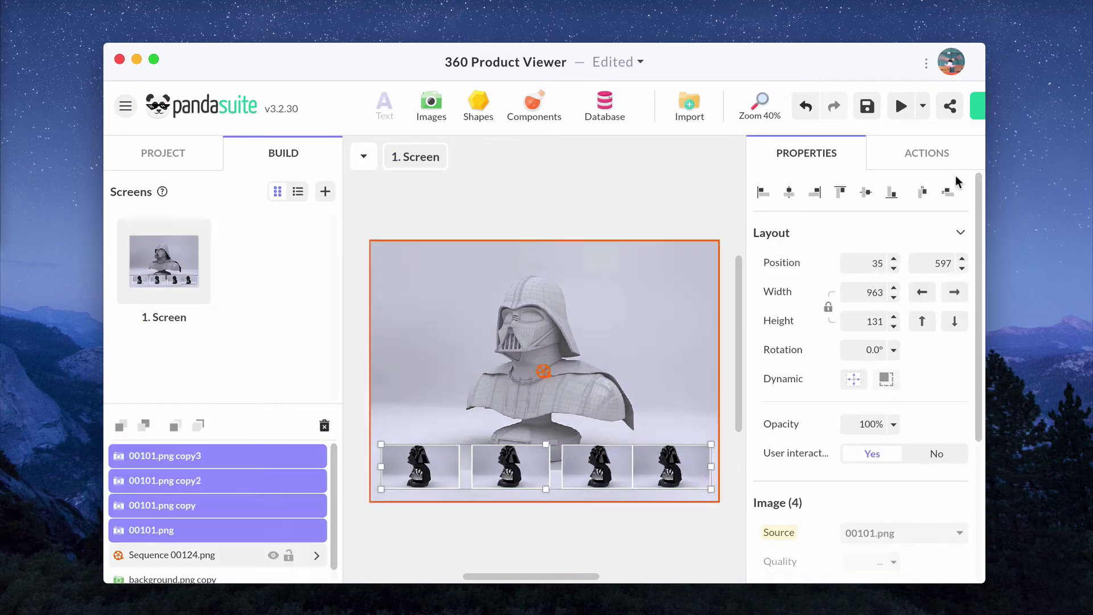
pyautogui.click(923, 192)
# Step: Set the second, third and fourth thumbnails to 00009.png, 00040.png and 00071.png
pyautogui.click(507, 473)
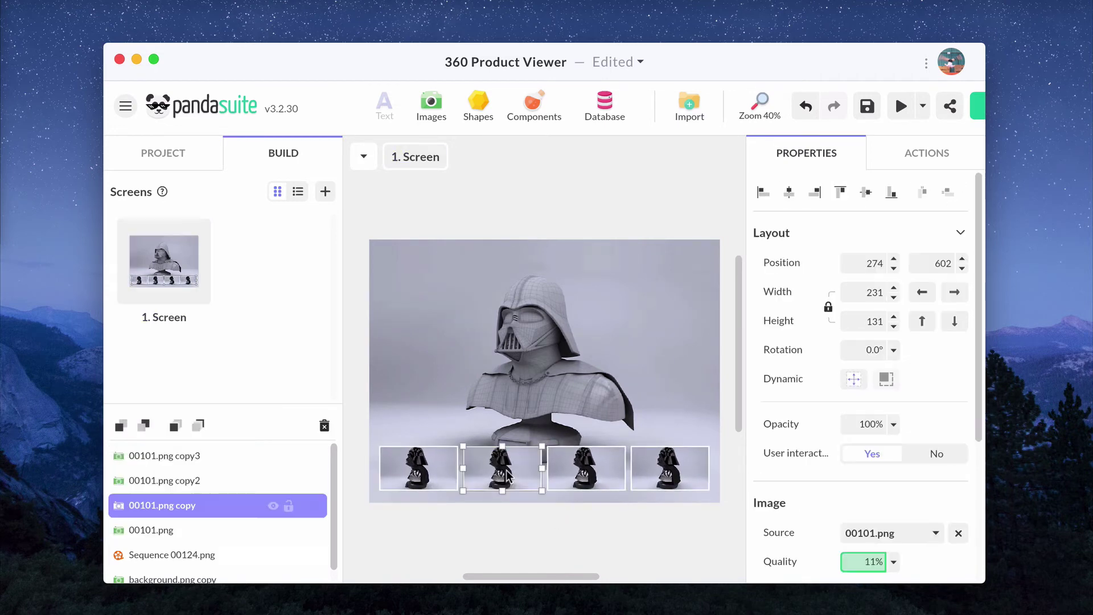
pyautogui.click(888, 533)
pyautogui.click(807, 347)
pyautogui.click(586, 470)
pyautogui.click(891, 534)
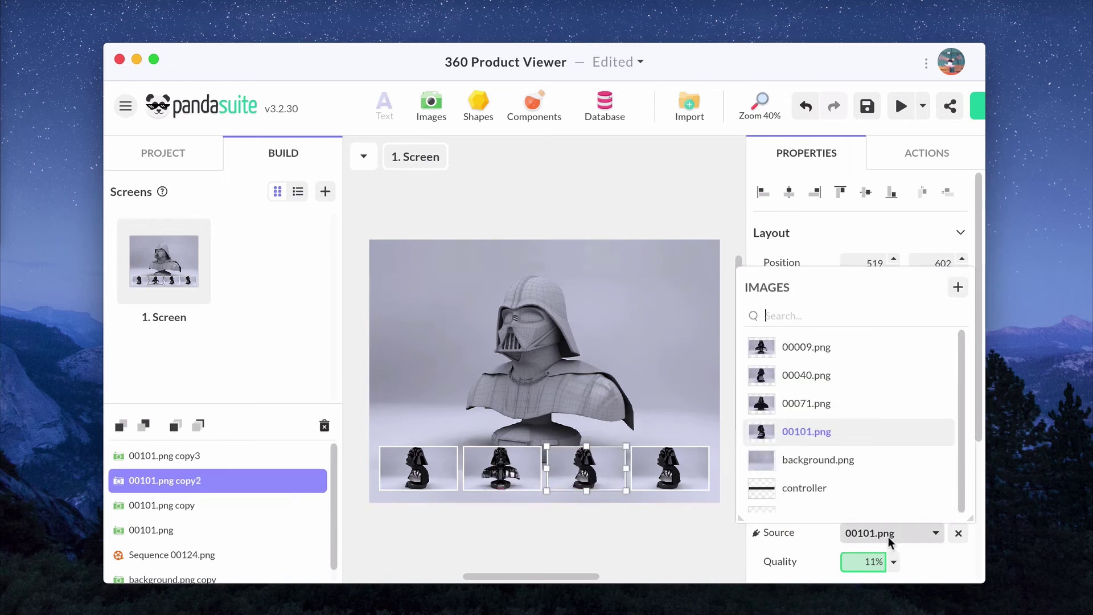
pyautogui.click(807, 375)
pyautogui.click(669, 468)
pyautogui.click(889, 533)
pyautogui.click(806, 403)
pyautogui.click(629, 561)
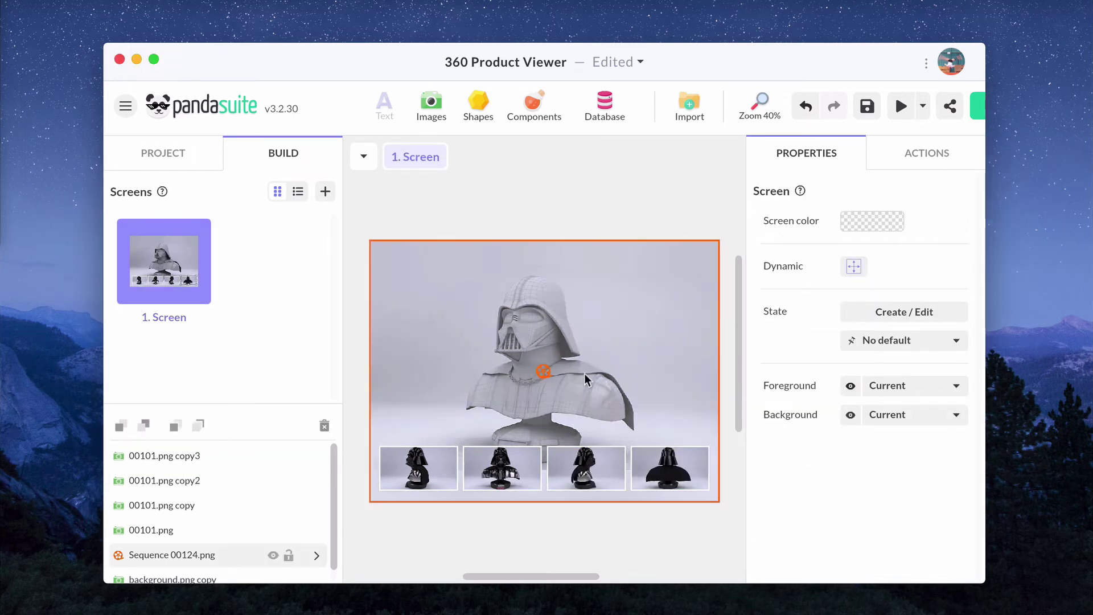
pyautogui.click(569, 368)
# Step: Add a frame marker at frame 22 of the sequence and name it Left
pyautogui.doubleClick(570, 367)
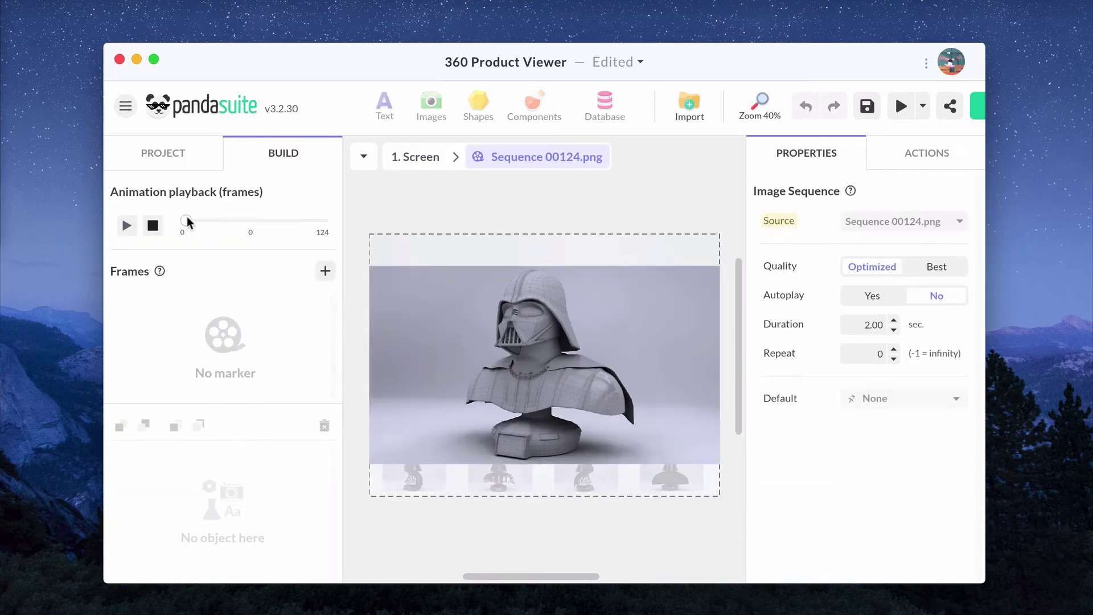
pyautogui.moveTo(188, 222); pyautogui.dragTo(212, 225)
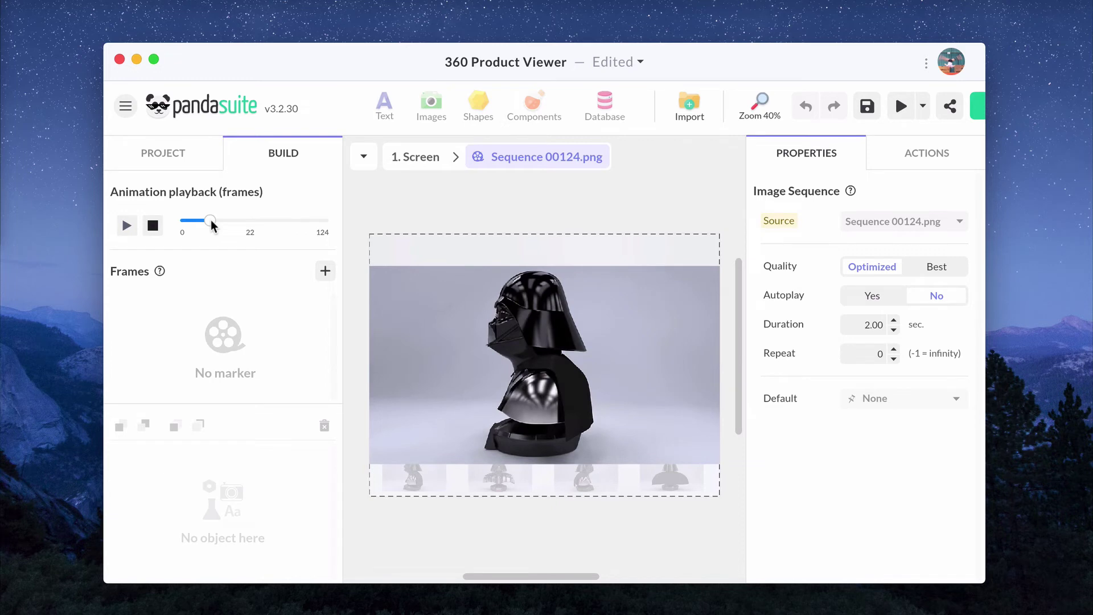
pyautogui.click(324, 271)
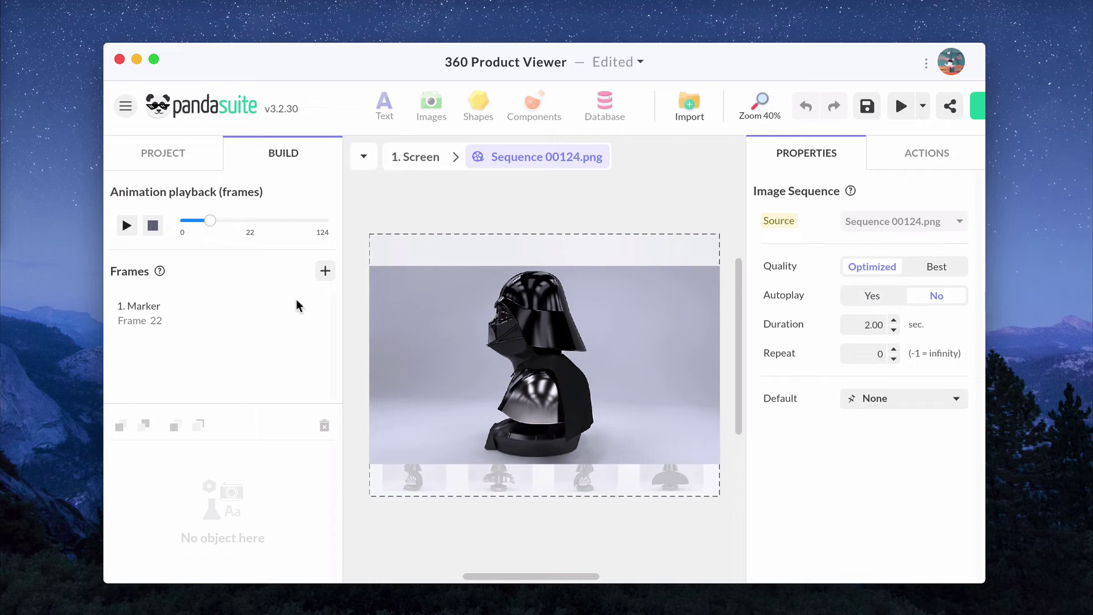
pyautogui.click(274, 313)
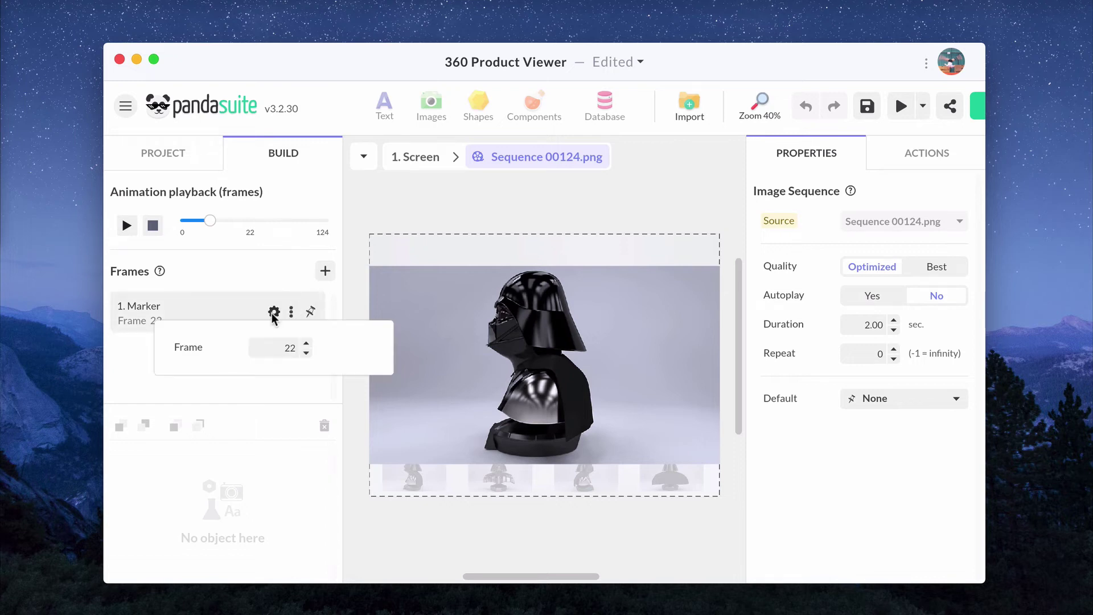
pyautogui.click(143, 312)
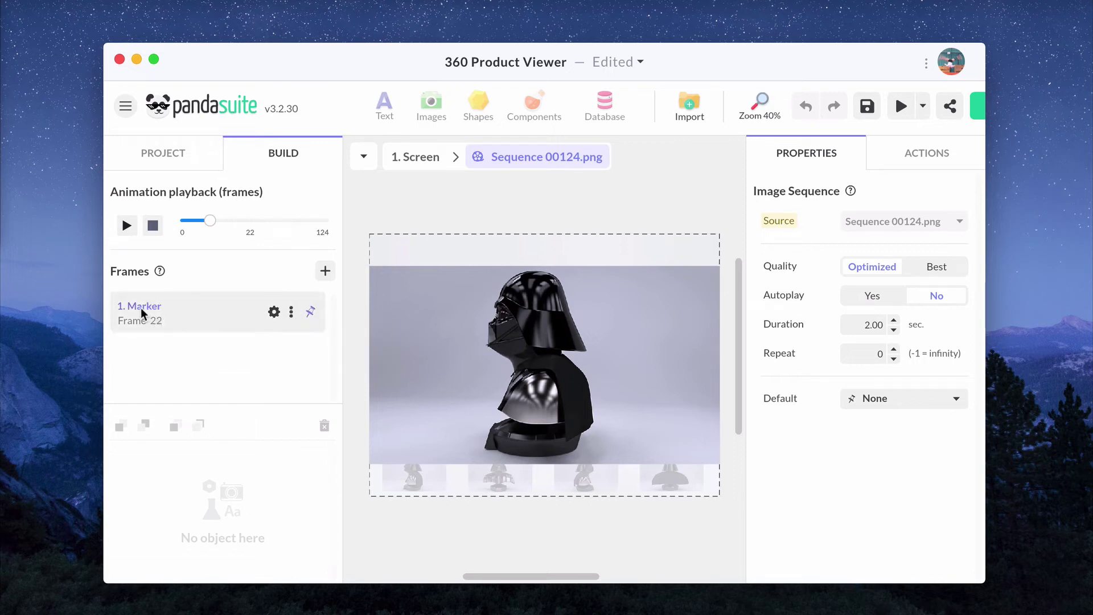
pyautogui.doubleClick(141, 308)
pyautogui.write('Left')
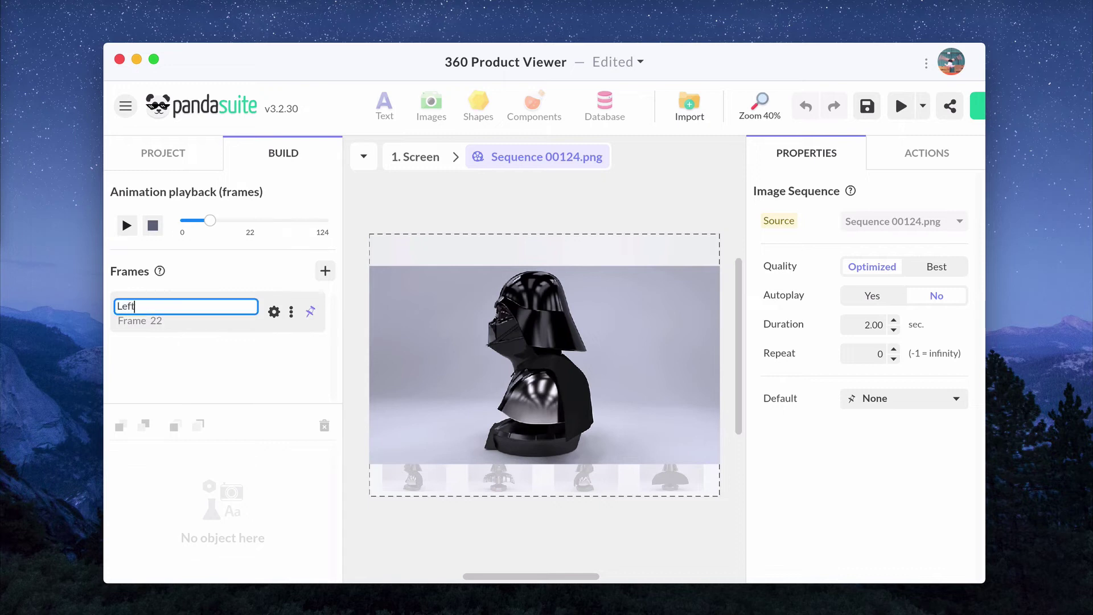
pyautogui.press('Return')
# Step: Add a frame marker at frame 52 named Back
pyautogui.moveTo(210, 221); pyautogui.dragTo(315, 223)
pyautogui.click(326, 271)
pyautogui.doubleClick(140, 348)
pyautogui.write('Back')
pyautogui.press('Return')
# Step: Add markers named Right at frame 89 and Front at frame 116
pyautogui.click(325, 271)
pyautogui.doubleClick(143, 373)
pyautogui.write('Right')
pyautogui.press('Return')
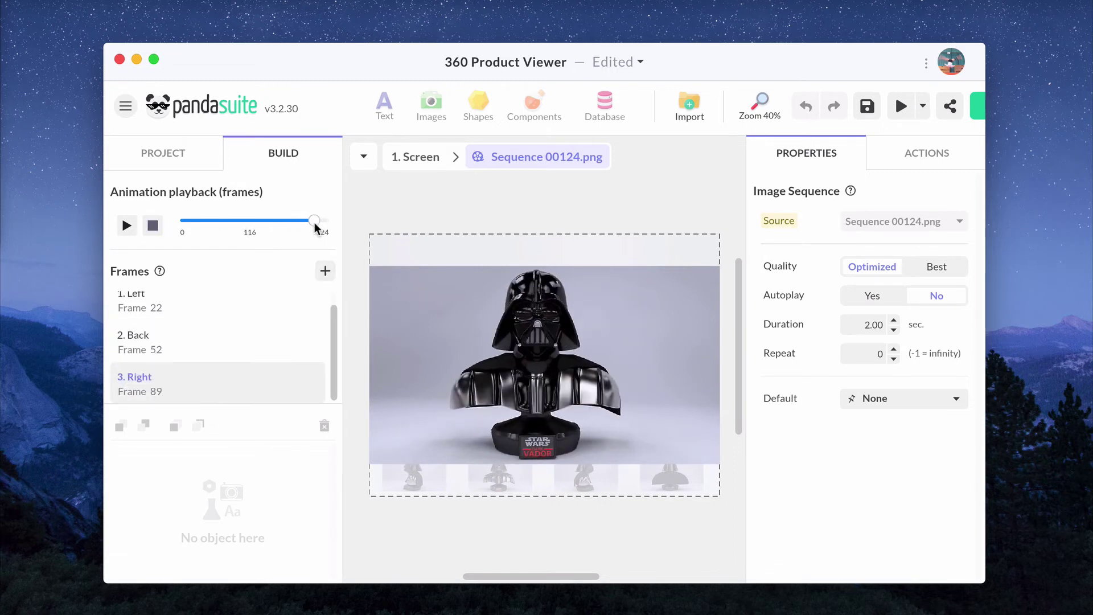
pyautogui.click(325, 271)
pyautogui.doubleClick(140, 374)
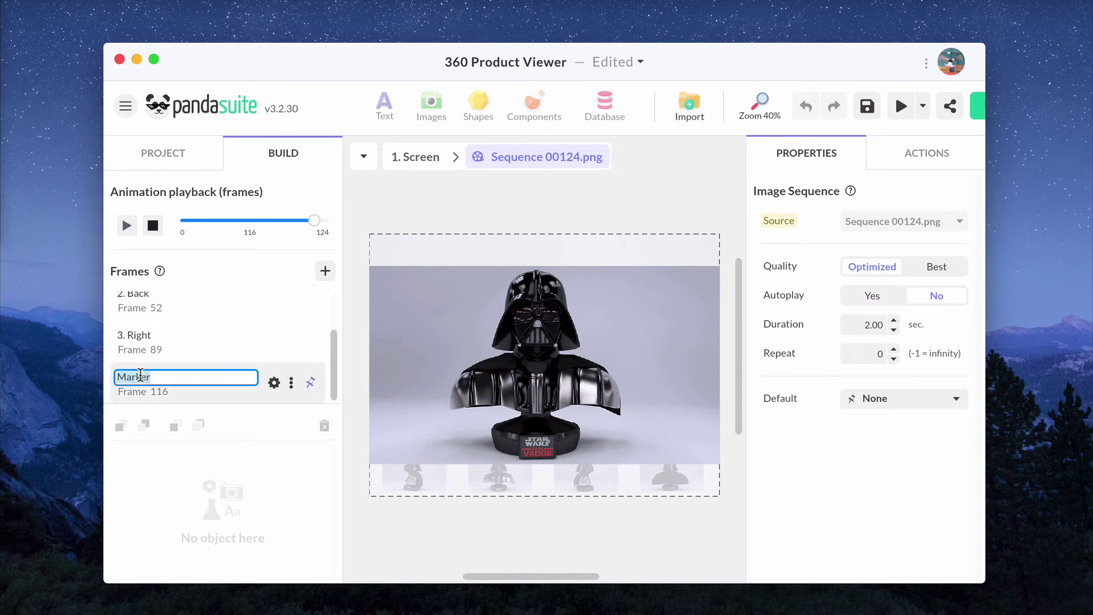
pyautogui.write('Front')
pyautogui.press('Return')
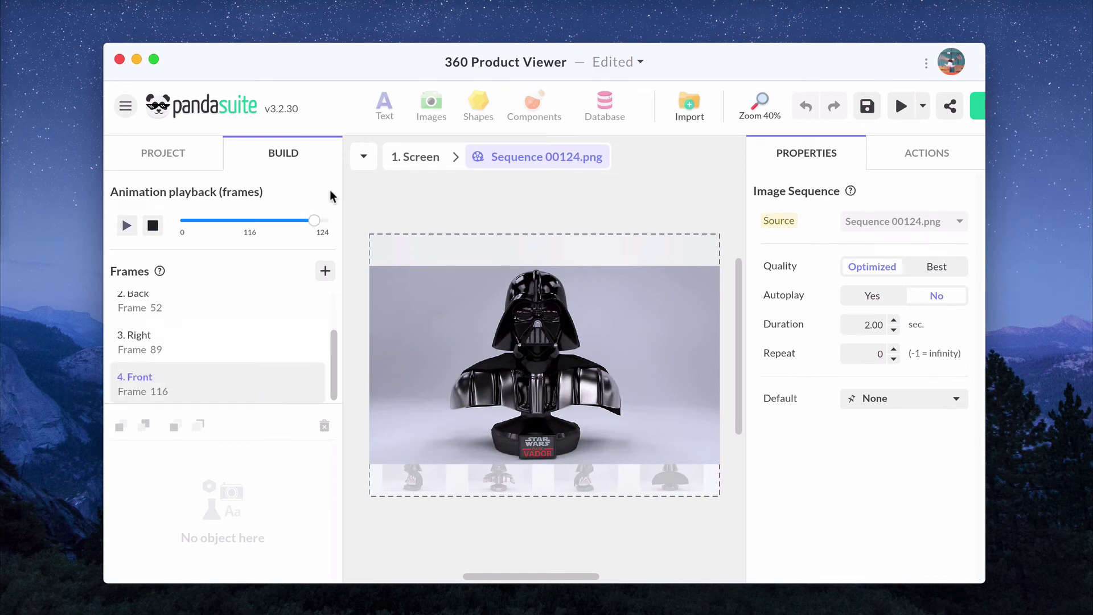
# Step: Give the 00101.png thumbnail a single-tap action changing the sequence to Frame 22 - Left
pyautogui.click(410, 165)
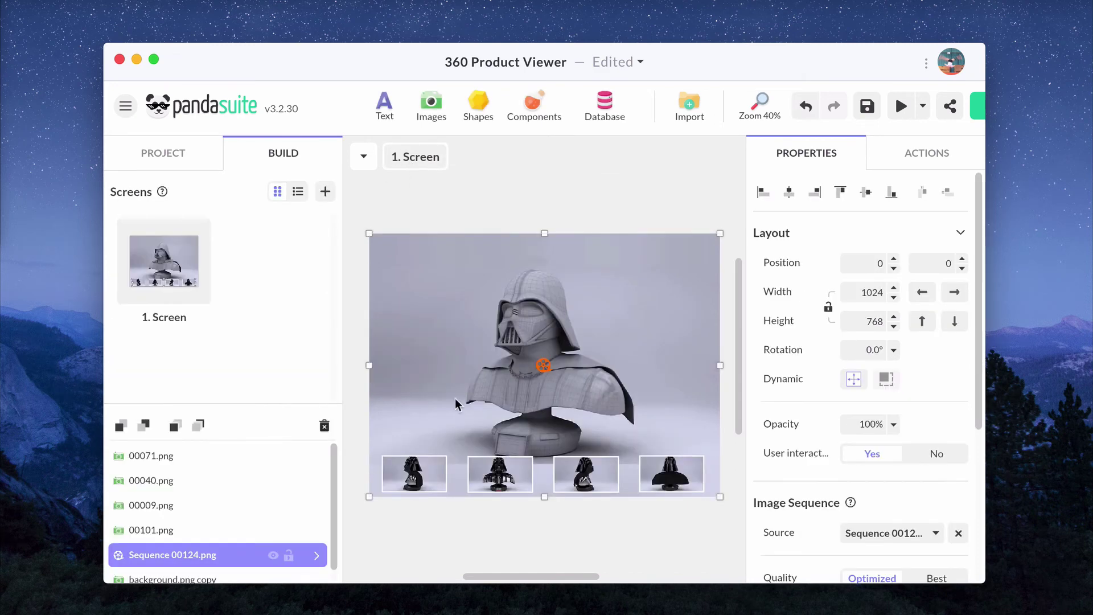
pyautogui.click(415, 480)
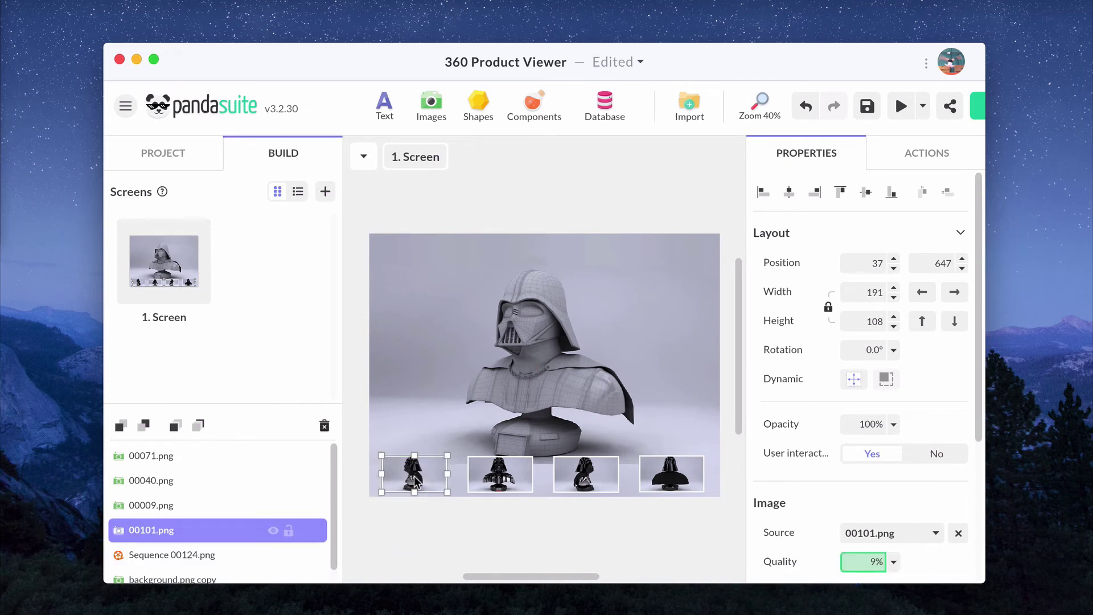
pyautogui.click(916, 153)
pyautogui.click(962, 194)
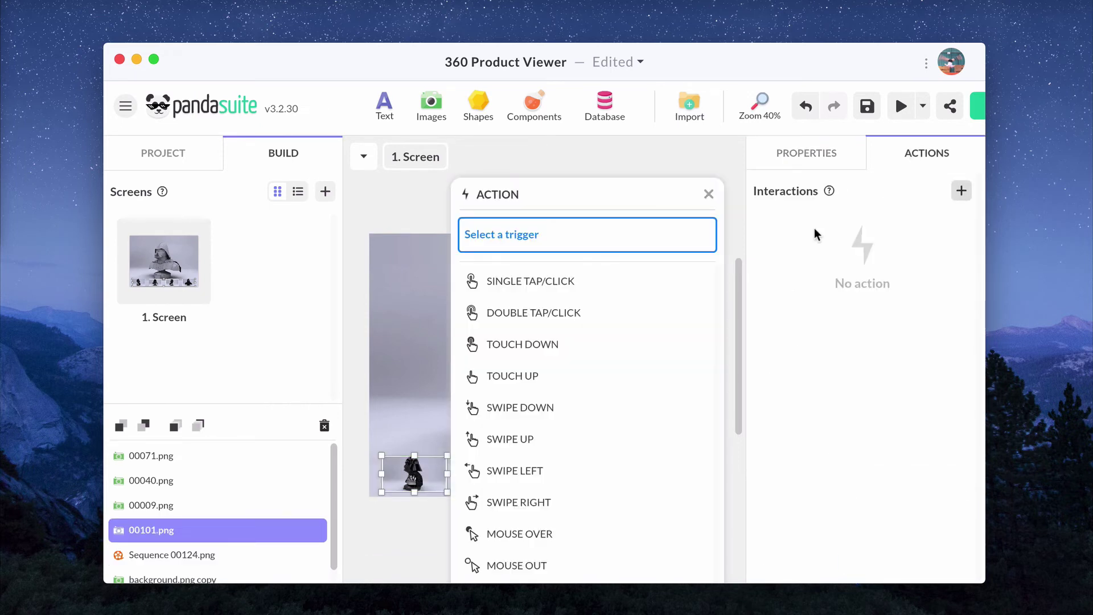
pyautogui.click(632, 279)
pyautogui.click(540, 389)
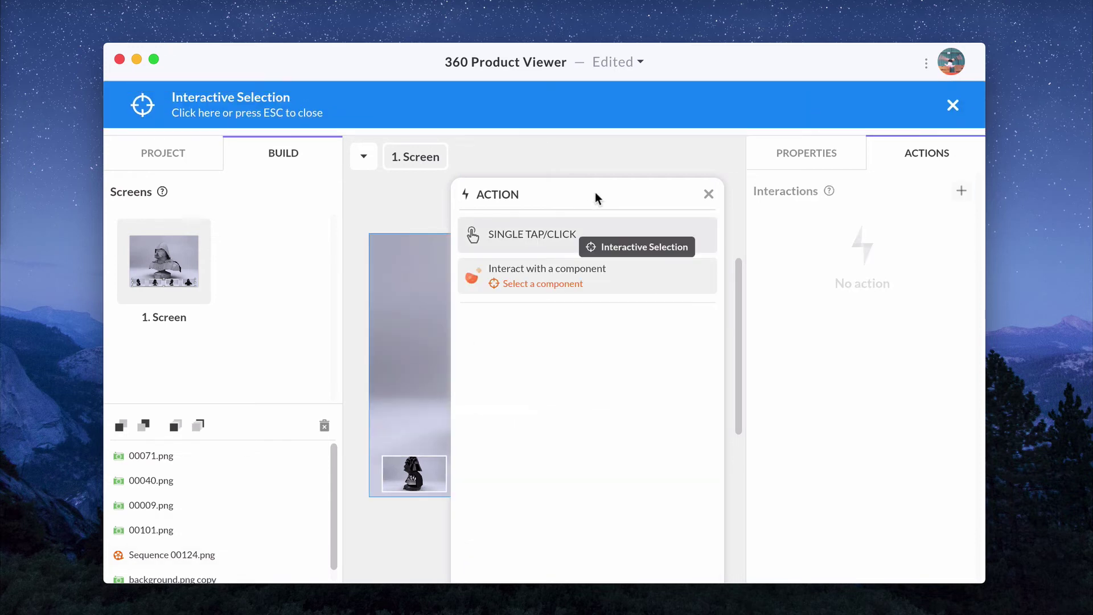
pyautogui.moveTo(596, 195); pyautogui.dragTo(849, 128)
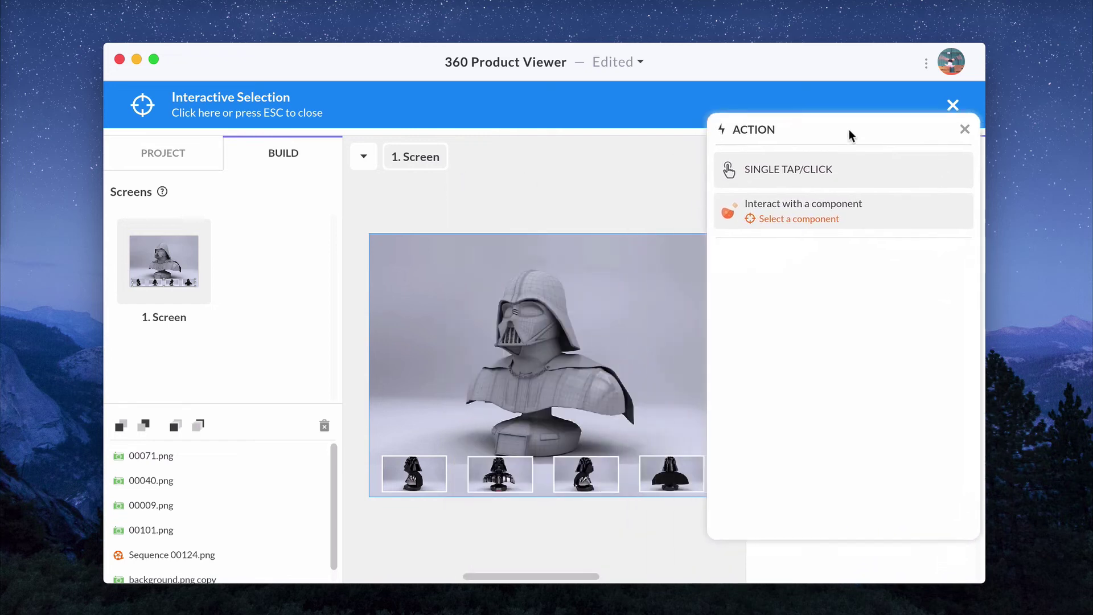
pyautogui.click(494, 365)
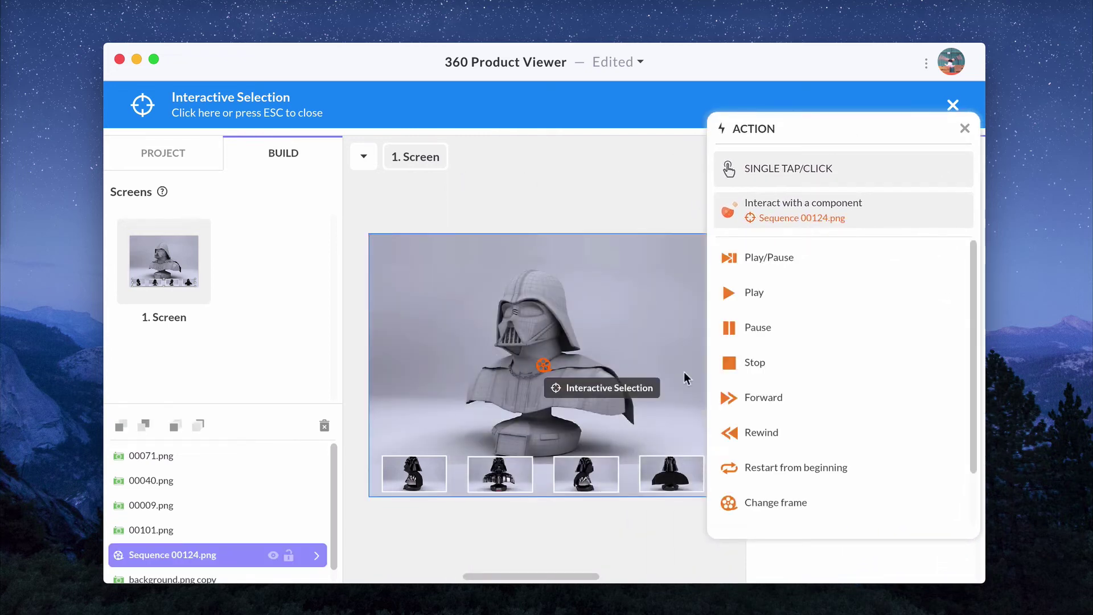
pyautogui.click(800, 503)
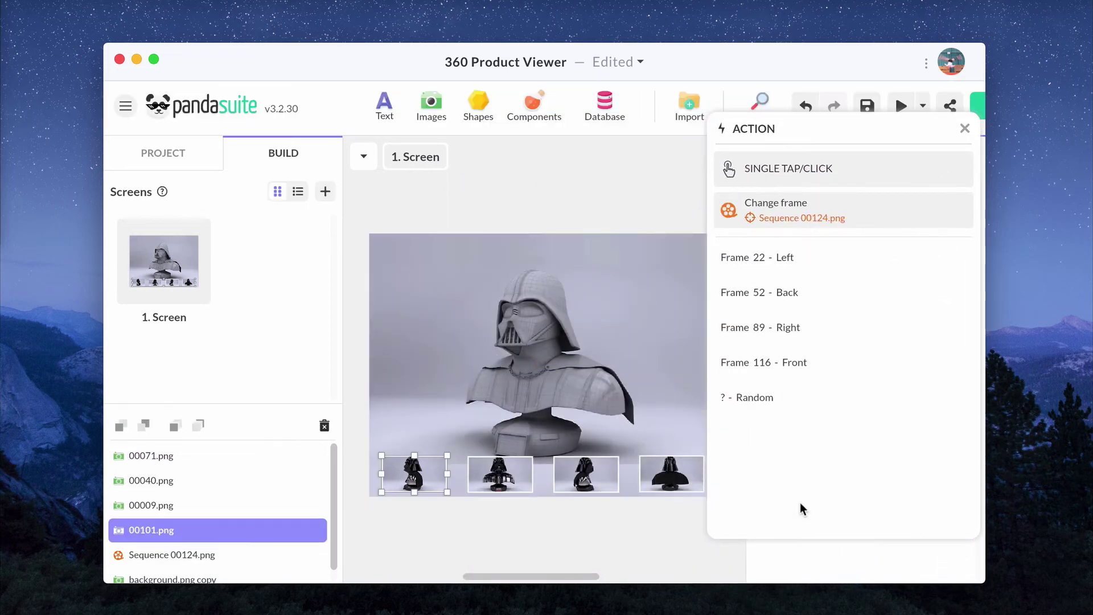
pyautogui.click(809, 260)
pyautogui.click(791, 512)
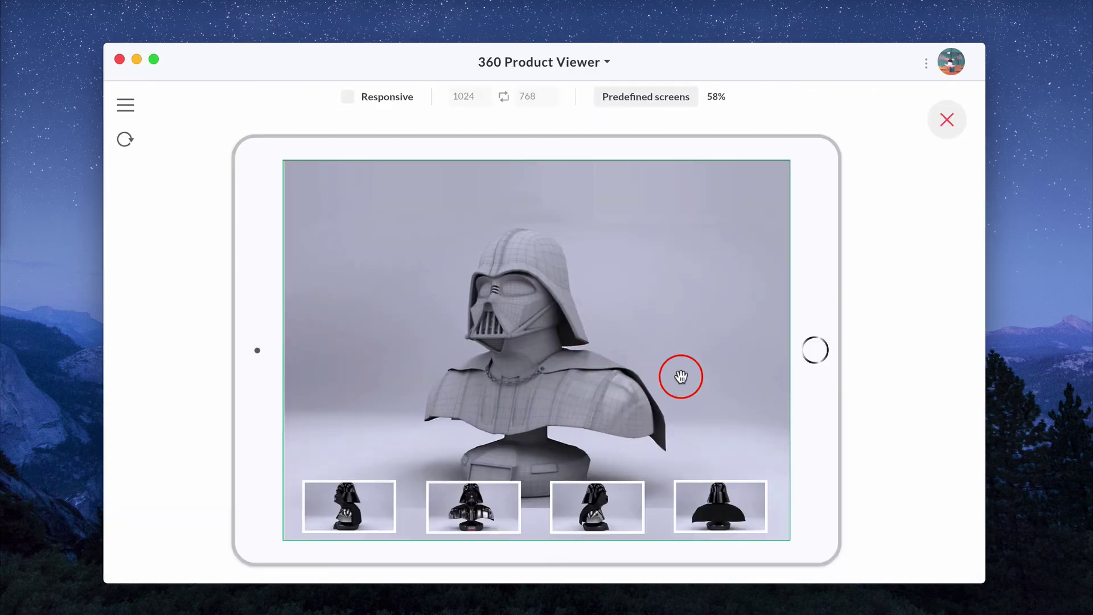
pyautogui.moveTo(683, 378); pyautogui.dragTo(435, 398)
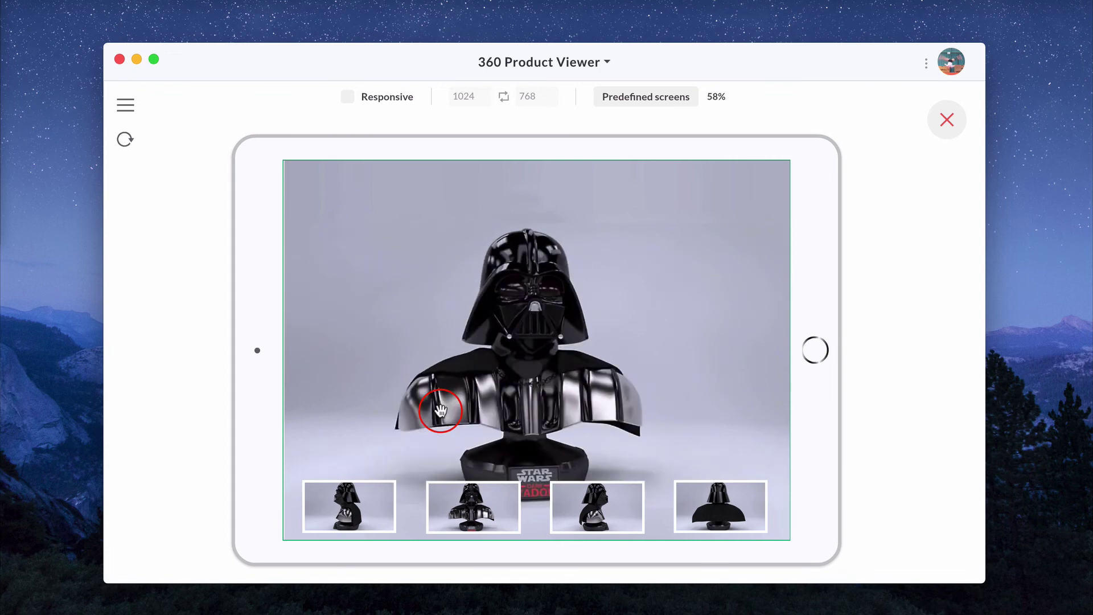
# Step: In preview, tap each thumbnail and drag the bust back to front, then close the preview
pyautogui.click(469, 505)
pyautogui.click(357, 533)
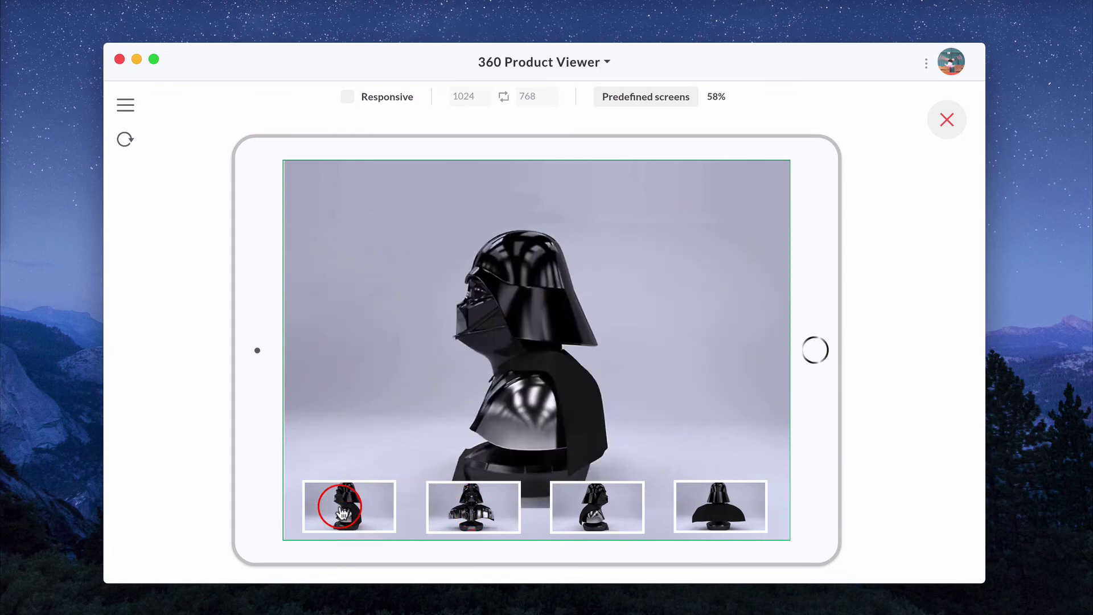
pyautogui.click(612, 519)
pyautogui.click(718, 521)
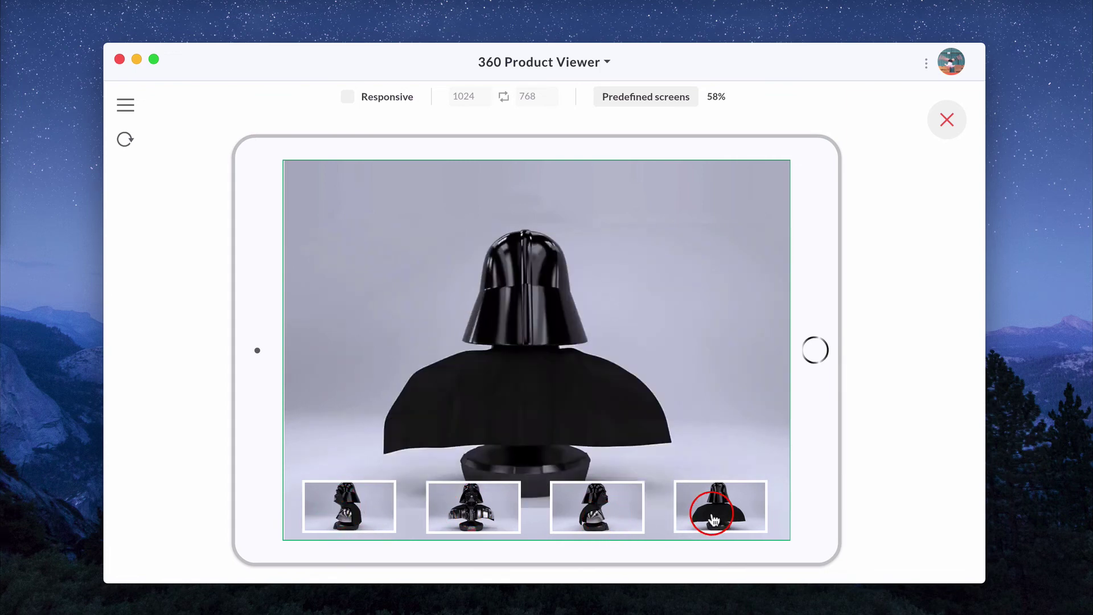
pyautogui.moveTo(521, 416); pyautogui.dragTo(440, 428)
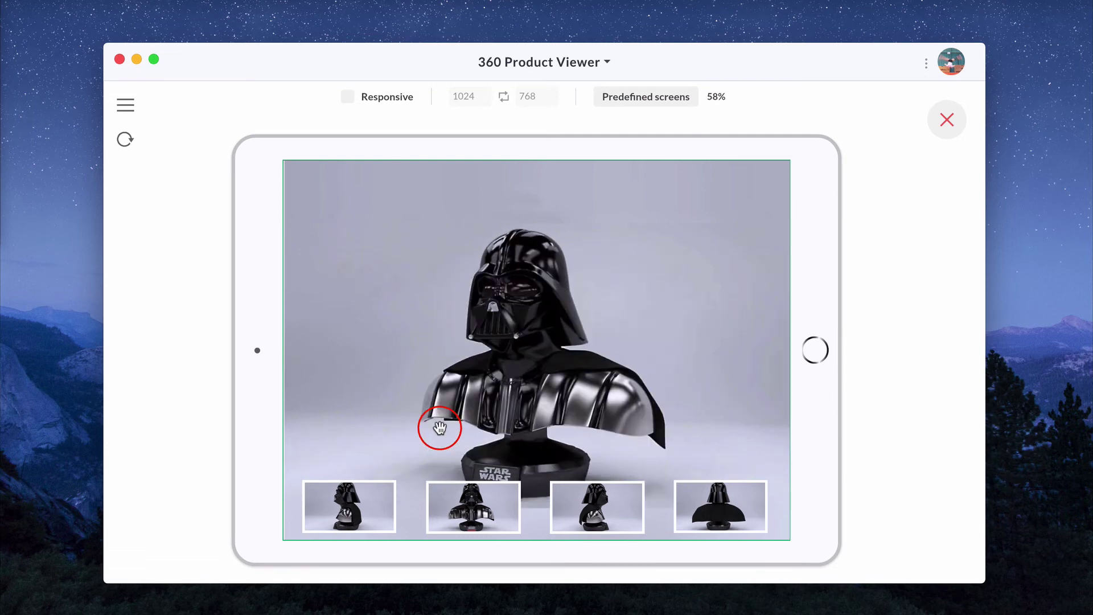
pyautogui.click(954, 122)
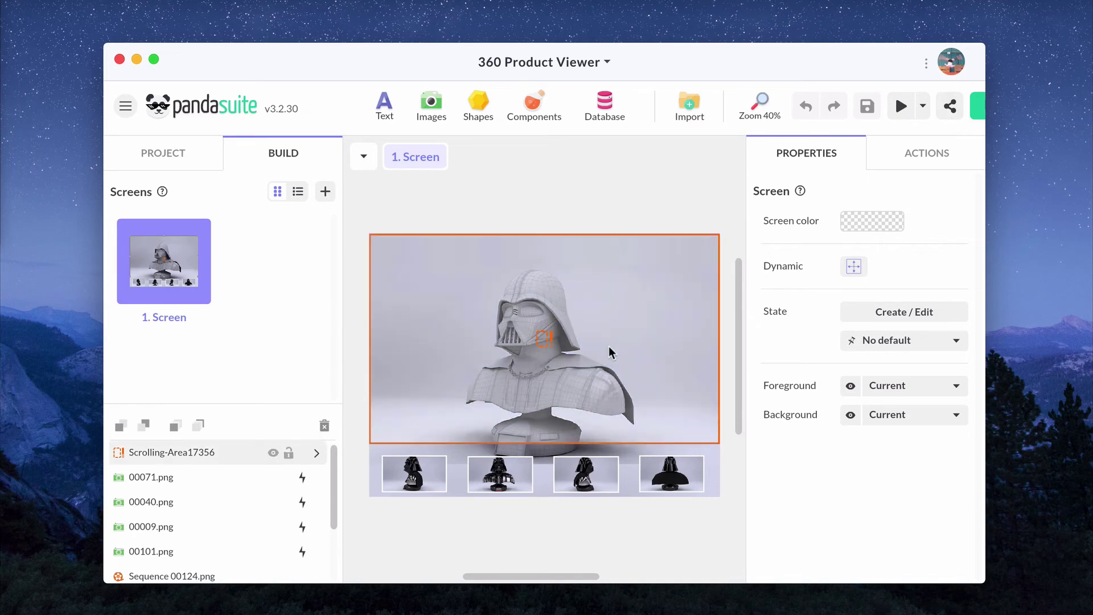
# Step: Pin the Right marker as Sequence 00124.png's default frame and check it in preview
pyautogui.click(610, 346)
pyautogui.click(456, 456)
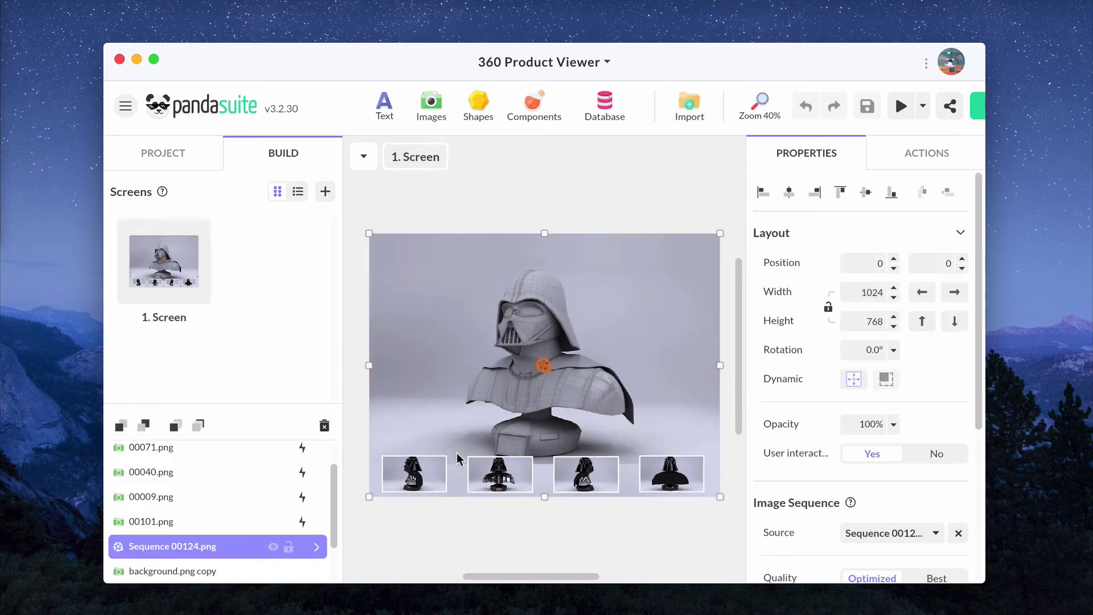
pyautogui.doubleClick(456, 452)
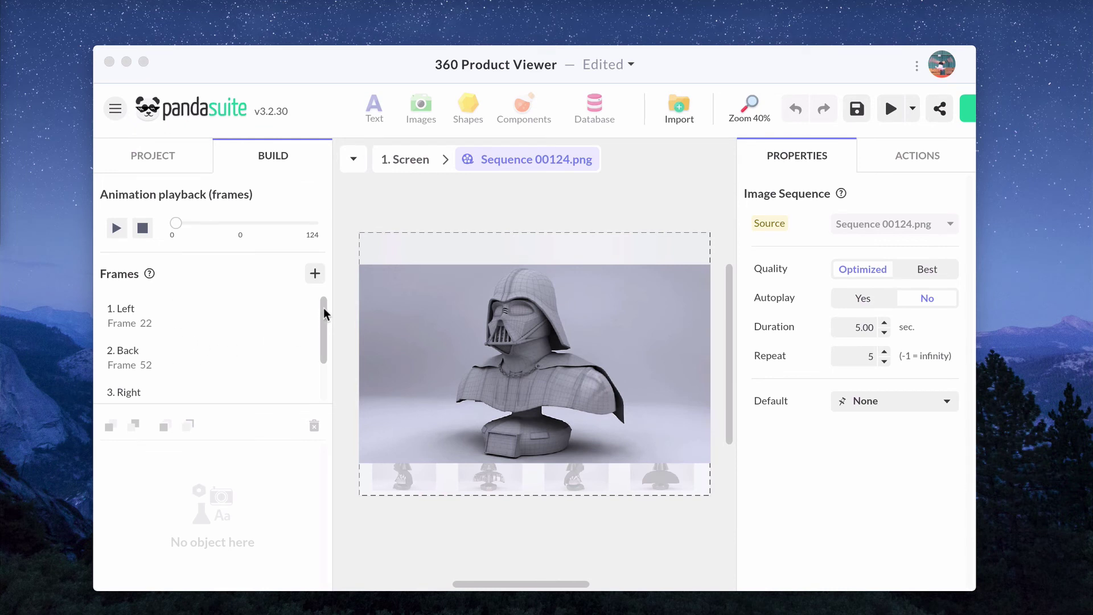
pyautogui.moveTo(322, 317); pyautogui.dragTo(279, 347)
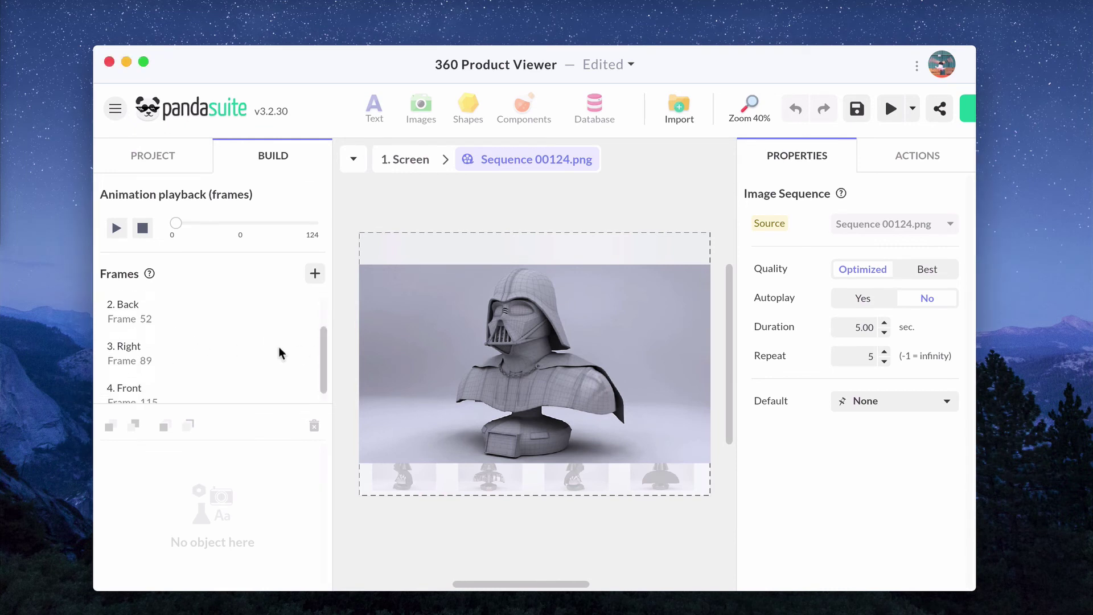
pyautogui.click(301, 352)
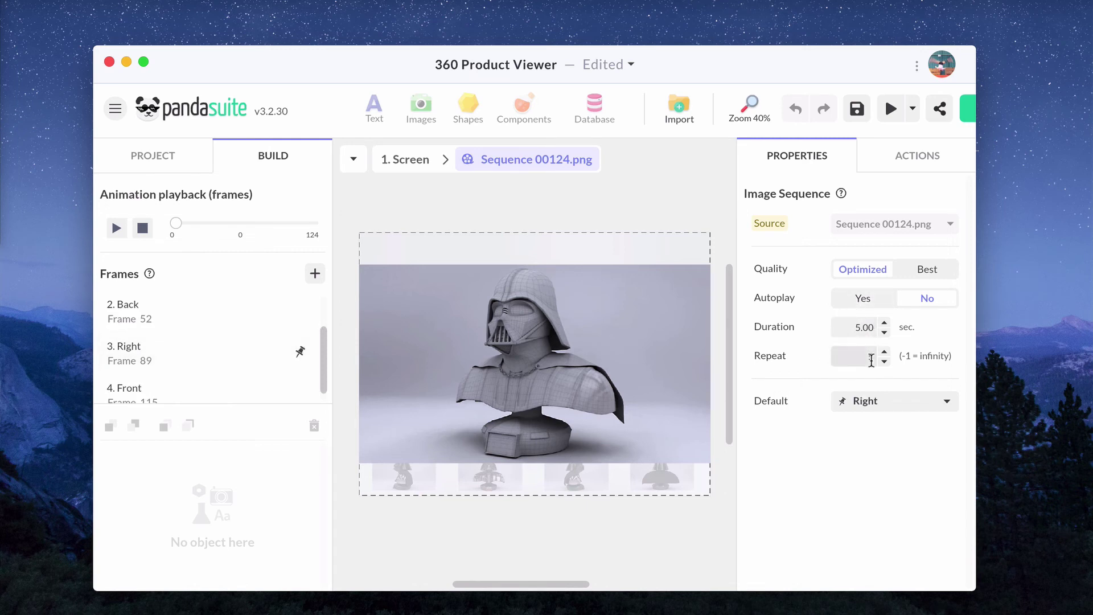
pyautogui.click(891, 109)
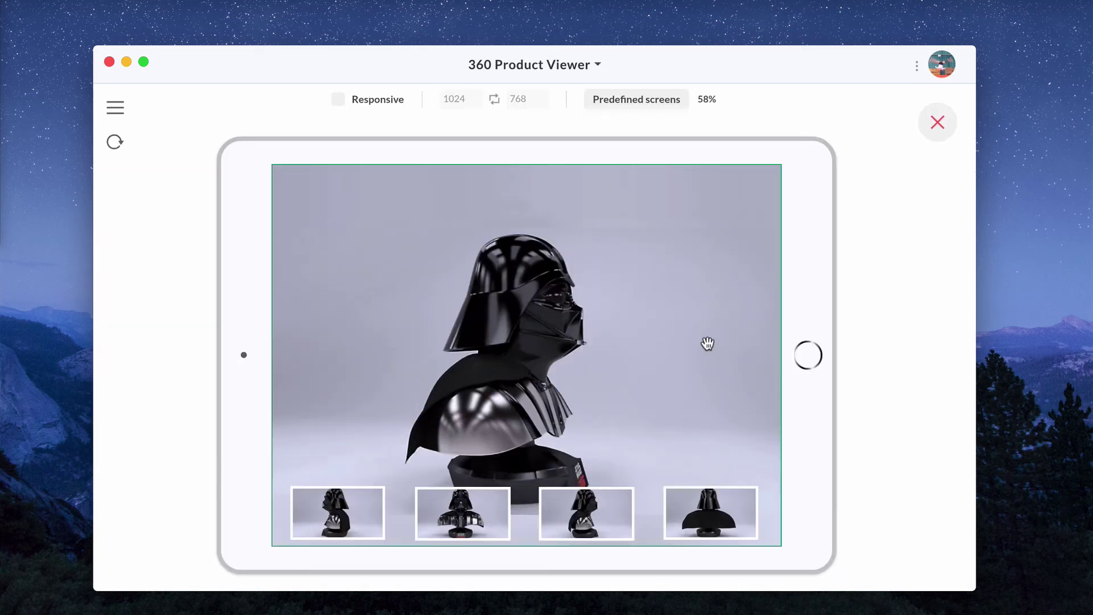
pyautogui.moveTo(686, 358); pyautogui.dragTo(554, 384)
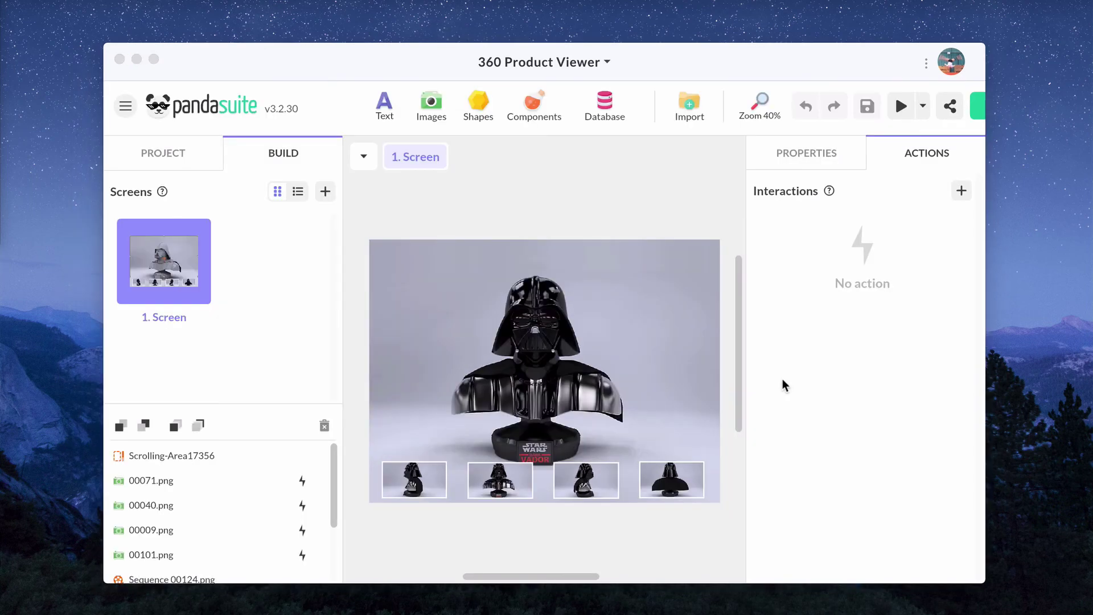
# Step: Open Multi-state19464 and check its 1. empty and 2. star wars states
pyautogui.click(746, 360)
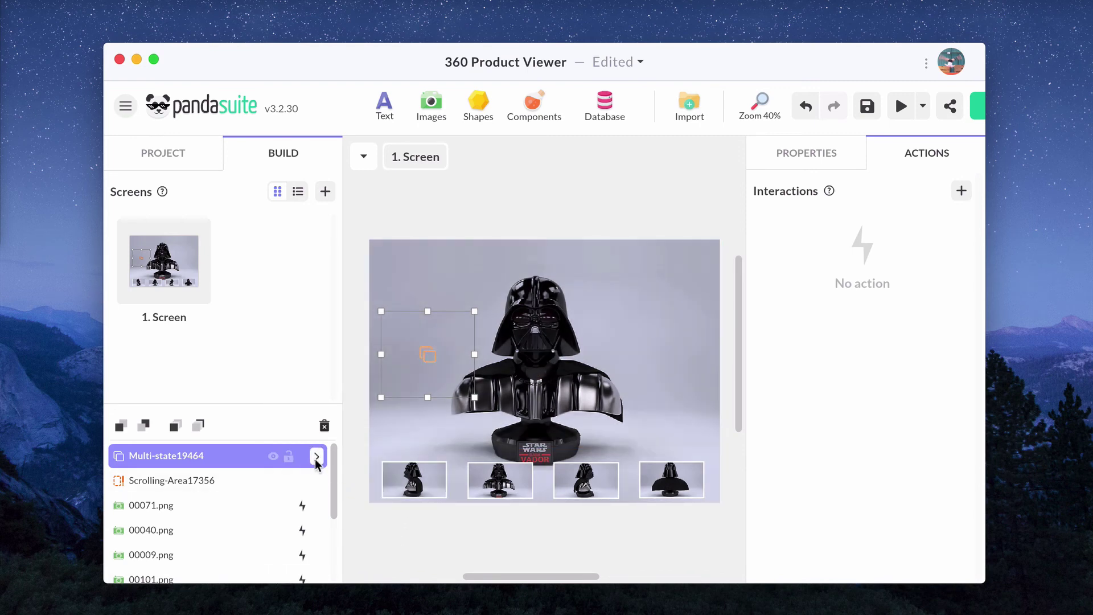
pyautogui.click(316, 458)
pyautogui.click(226, 289)
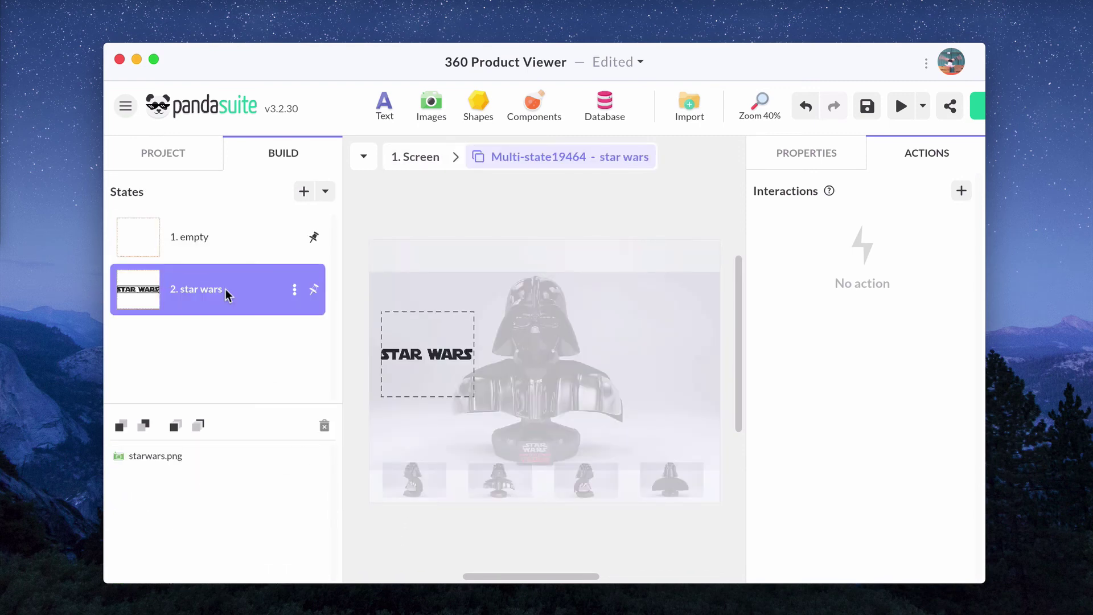
pyautogui.click(230, 254)
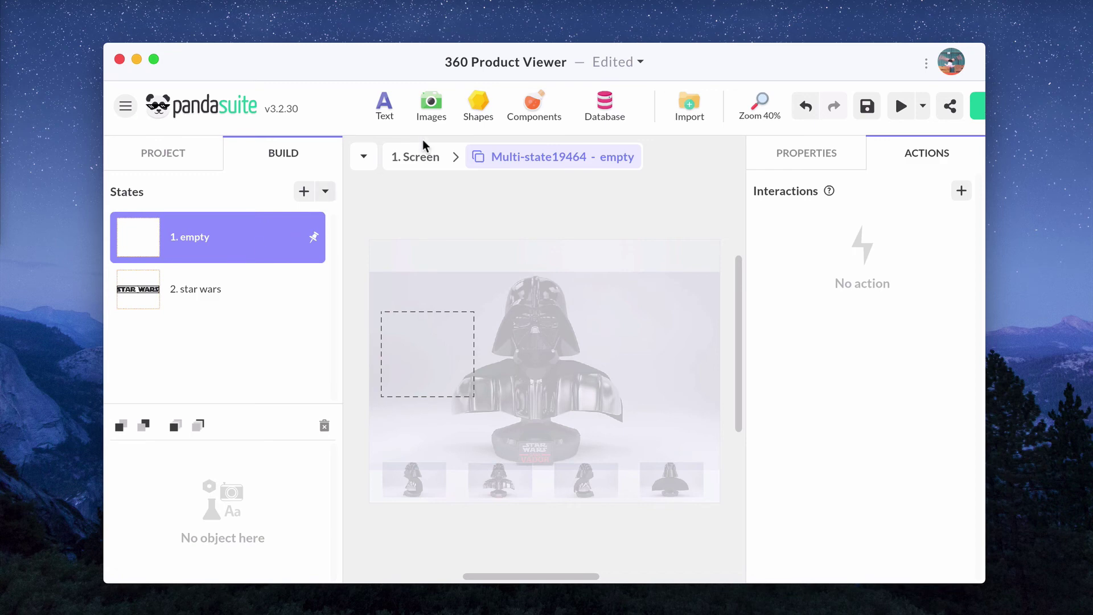
pyautogui.click(437, 158)
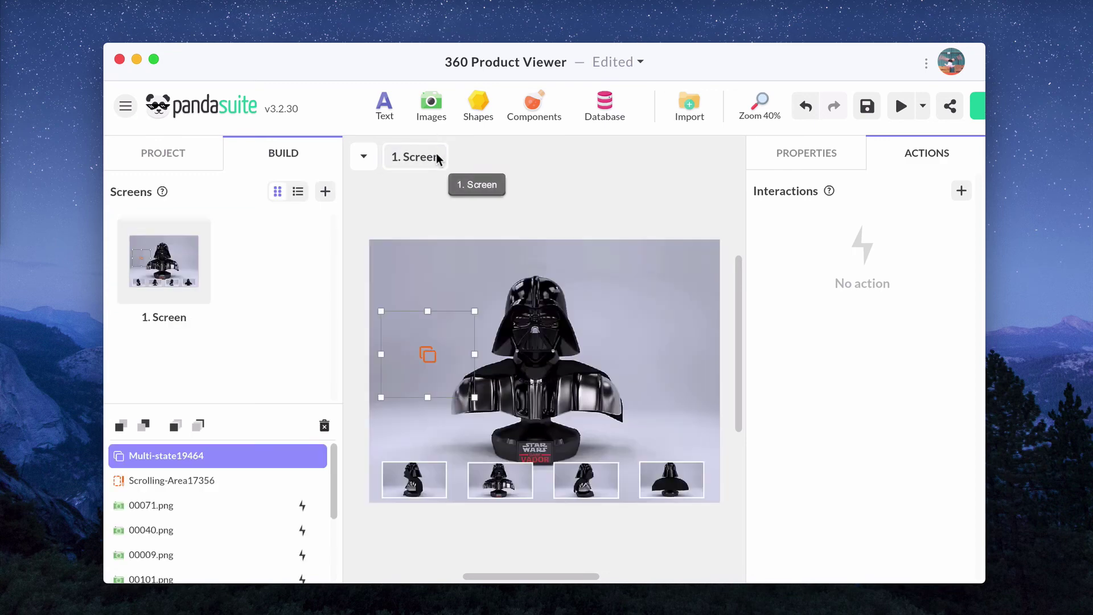
# Step: Add a FRAME 22 - Left action on the sequence that sets Multi-state19464 to star wars
pyautogui.moveTo(334, 473); pyautogui.dragTo(332, 541)
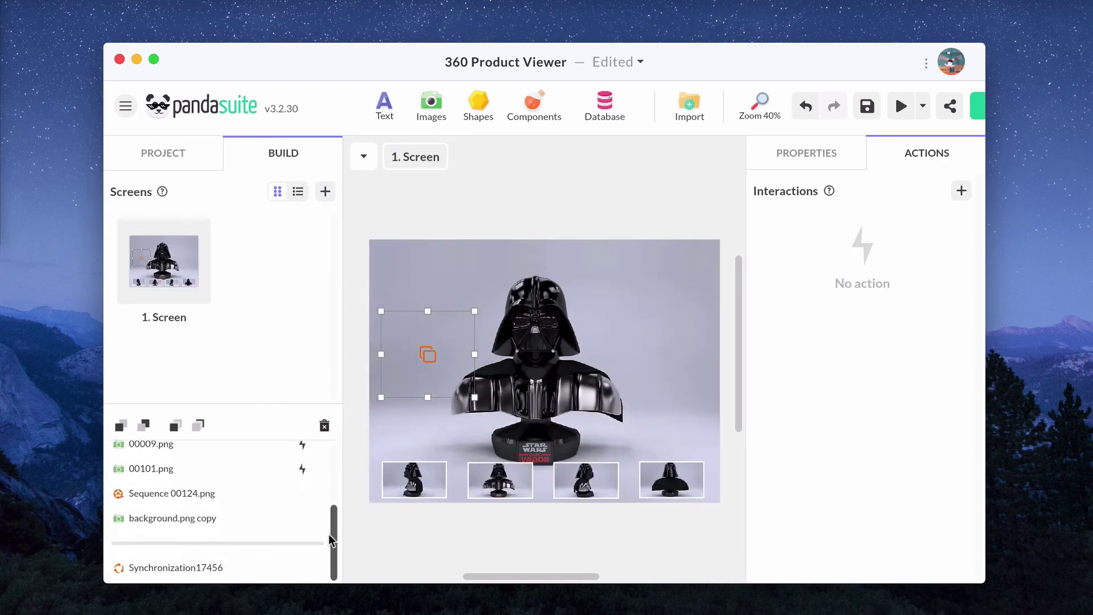
pyautogui.click(261, 489)
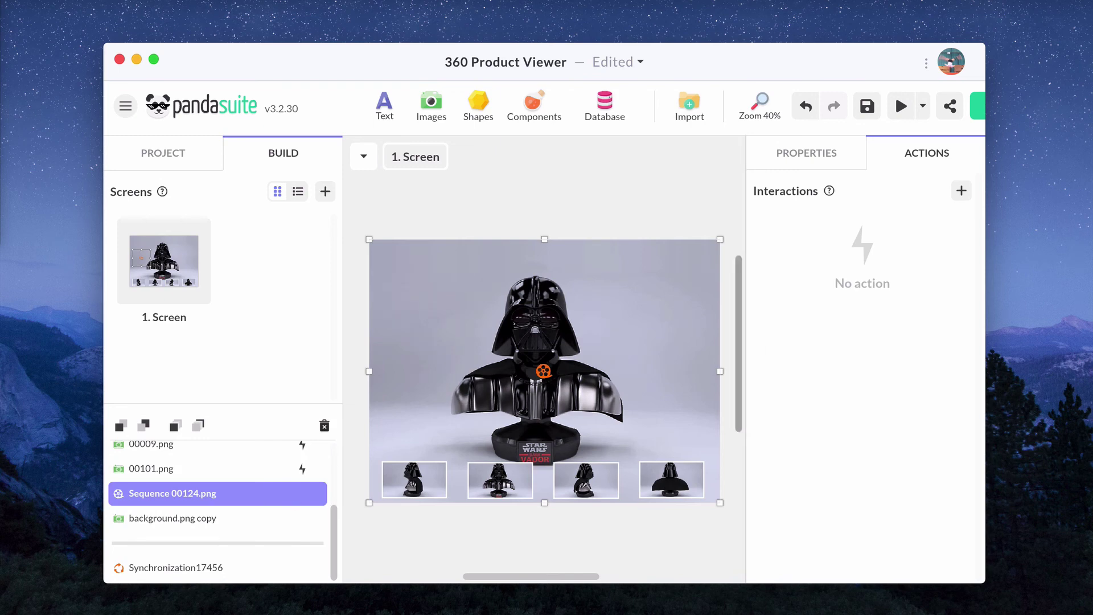
pyautogui.click(959, 193)
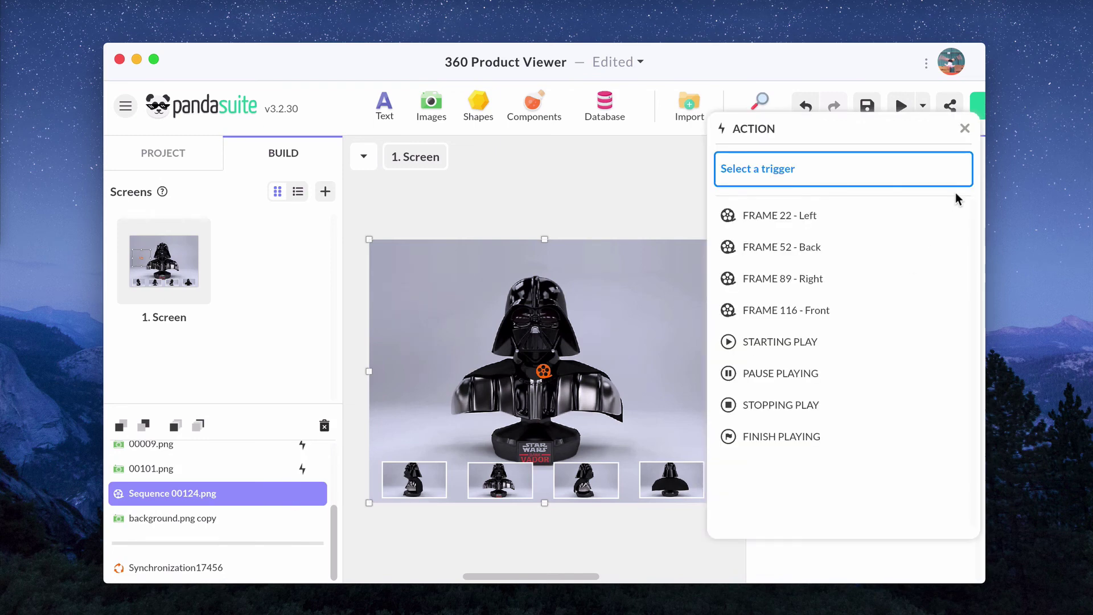
pyautogui.click(918, 222)
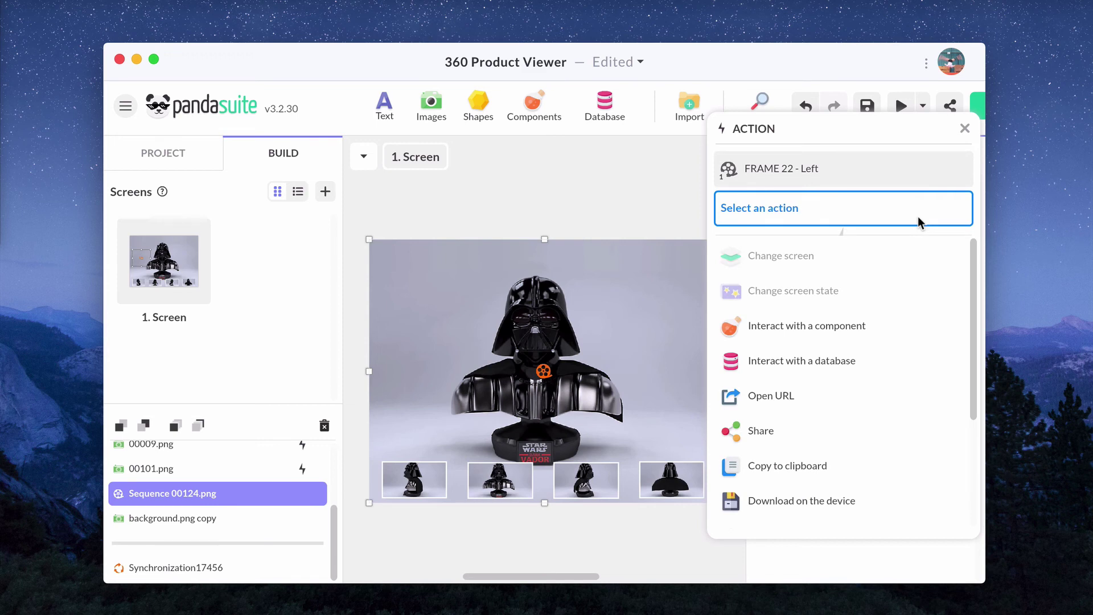
pyautogui.click(828, 320)
pyautogui.click(428, 354)
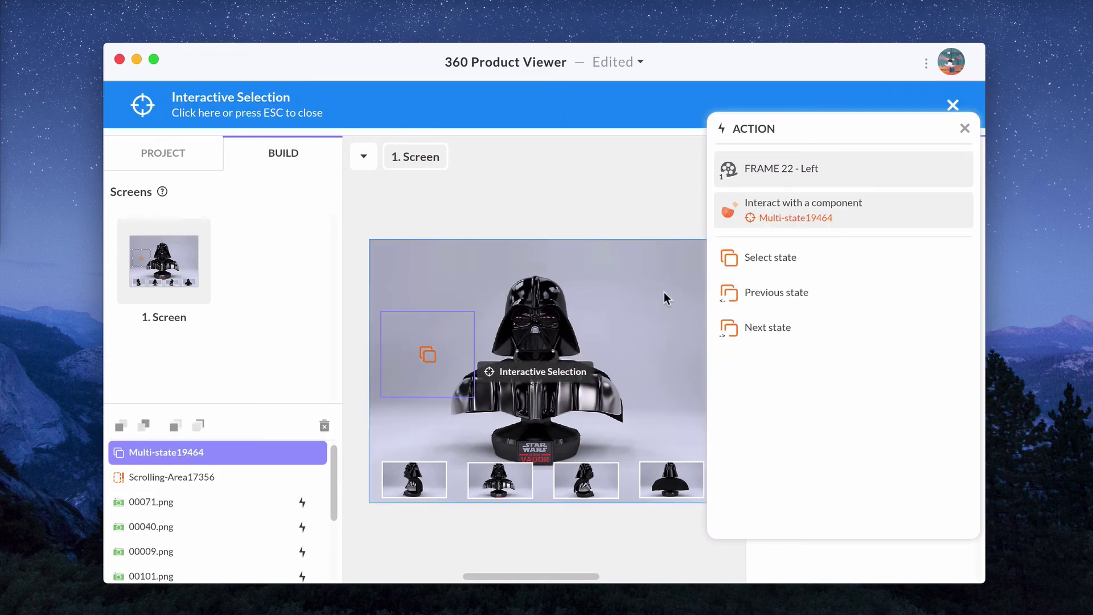
pyautogui.click(797, 253)
pyautogui.click(795, 293)
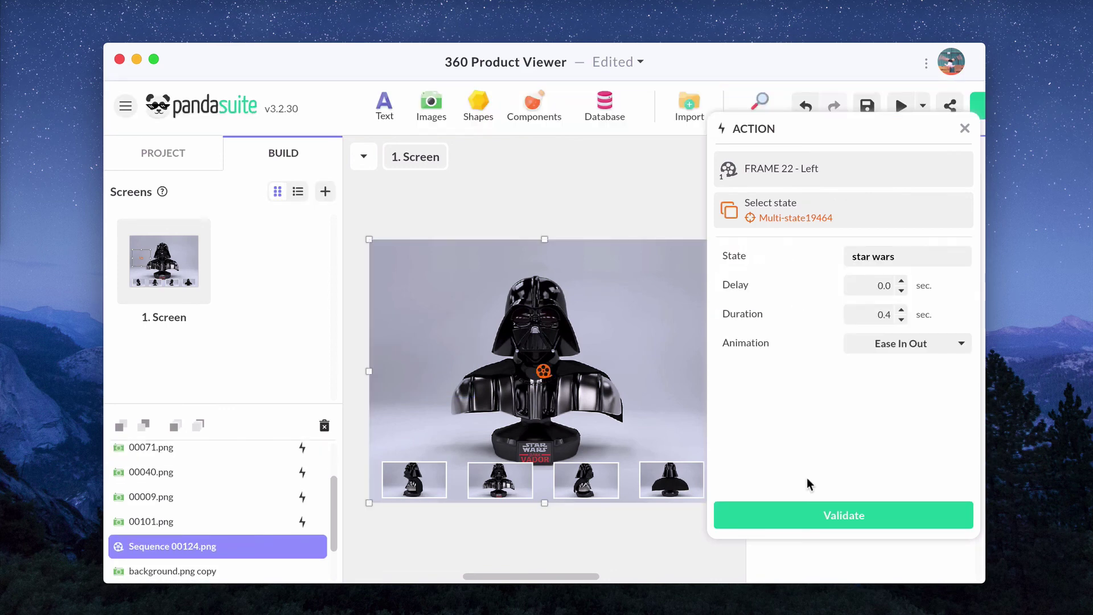
pyautogui.click(794, 514)
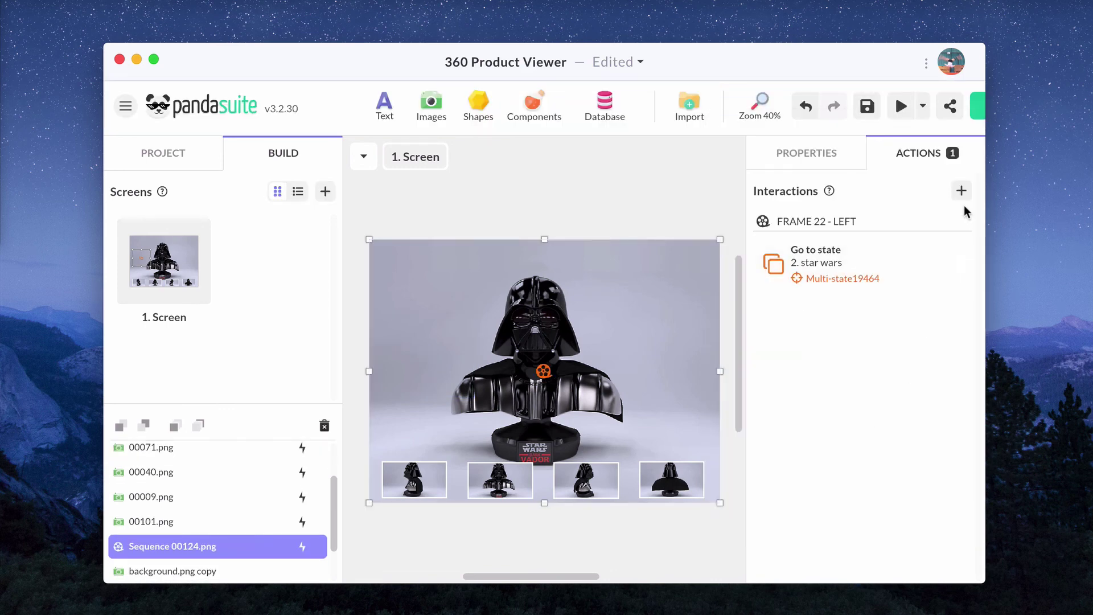
# Step: Preview and spin the bust past the Left marker to test the annotation, then close
pyautogui.click(901, 106)
pyautogui.moveTo(708, 368); pyautogui.dragTo(407, 410)
pyautogui.moveTo(481, 397); pyautogui.dragTo(648, 413)
pyautogui.click(947, 119)
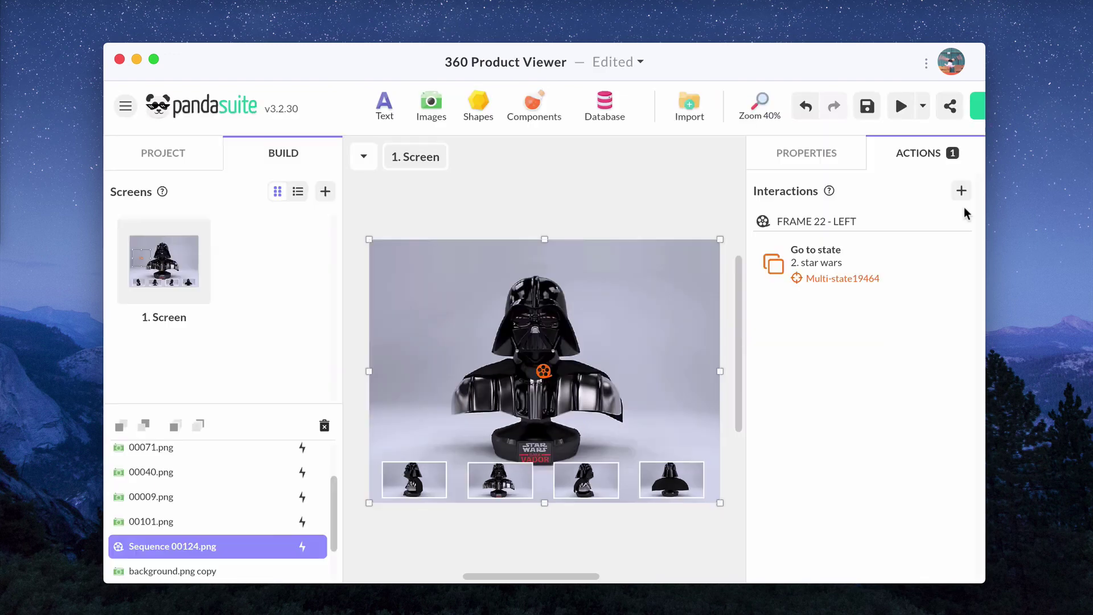